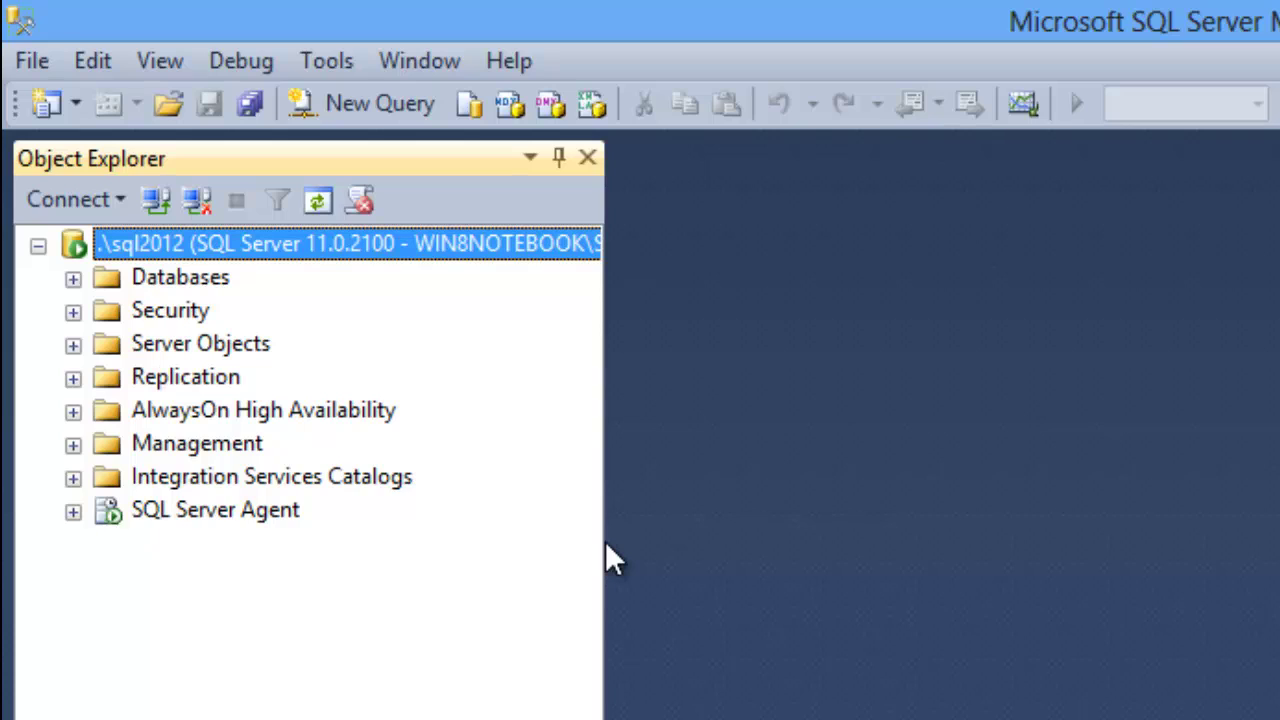
Step: Expand SQL Server Agent and show its New submenu (Job, Schedule, Operator, Alert)
{"action": "left_click", "coordinate": [222, 512]}
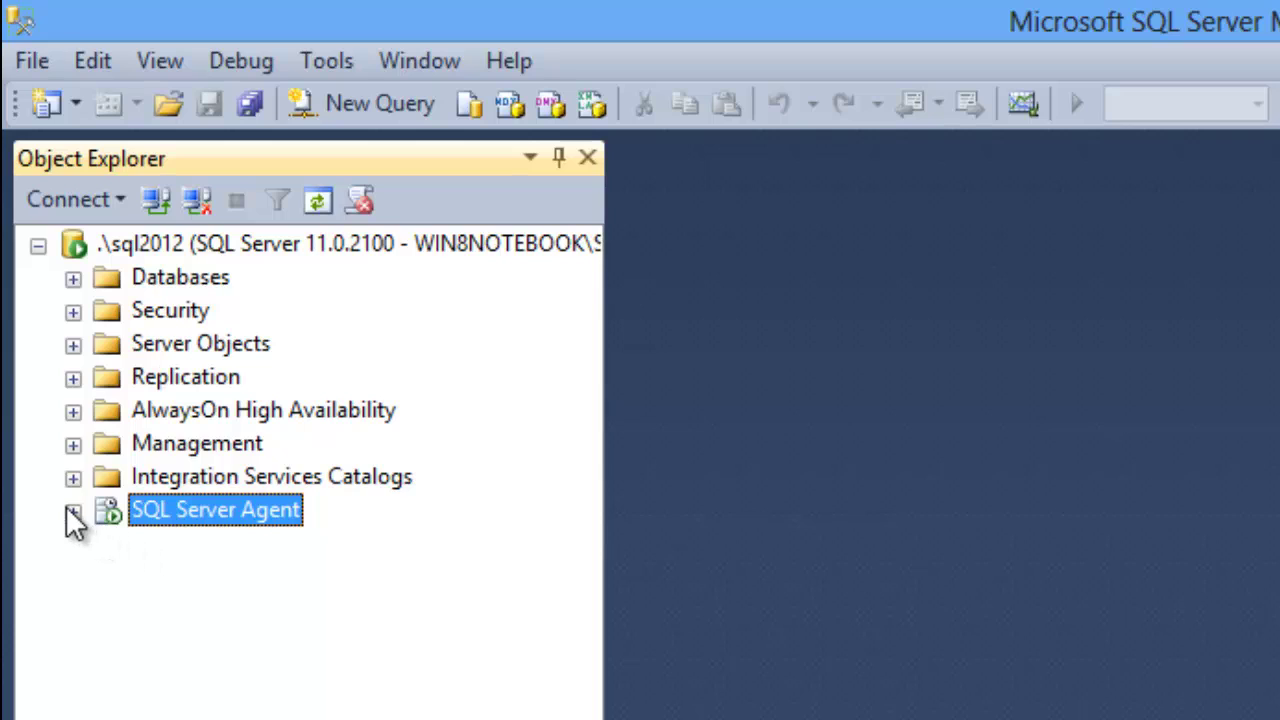
{"action": "left_click", "coordinate": [73, 512]}
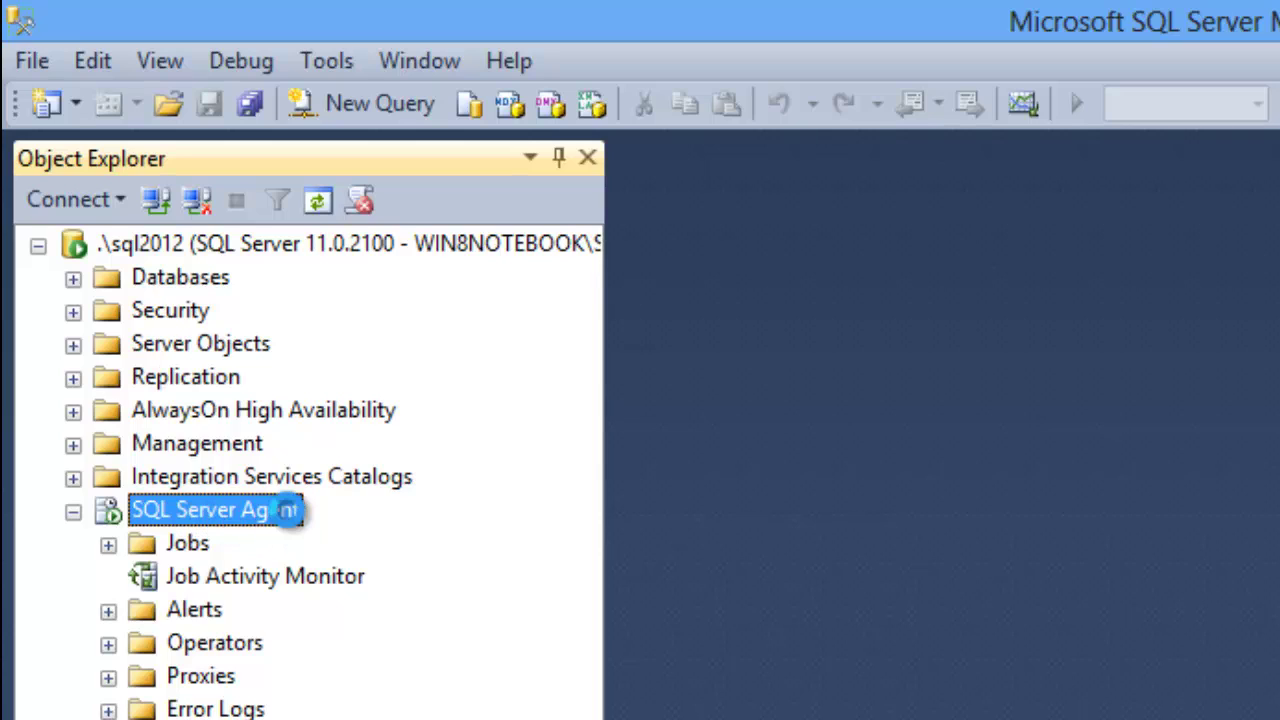
{"action": "right_click", "coordinate": [289, 514]}
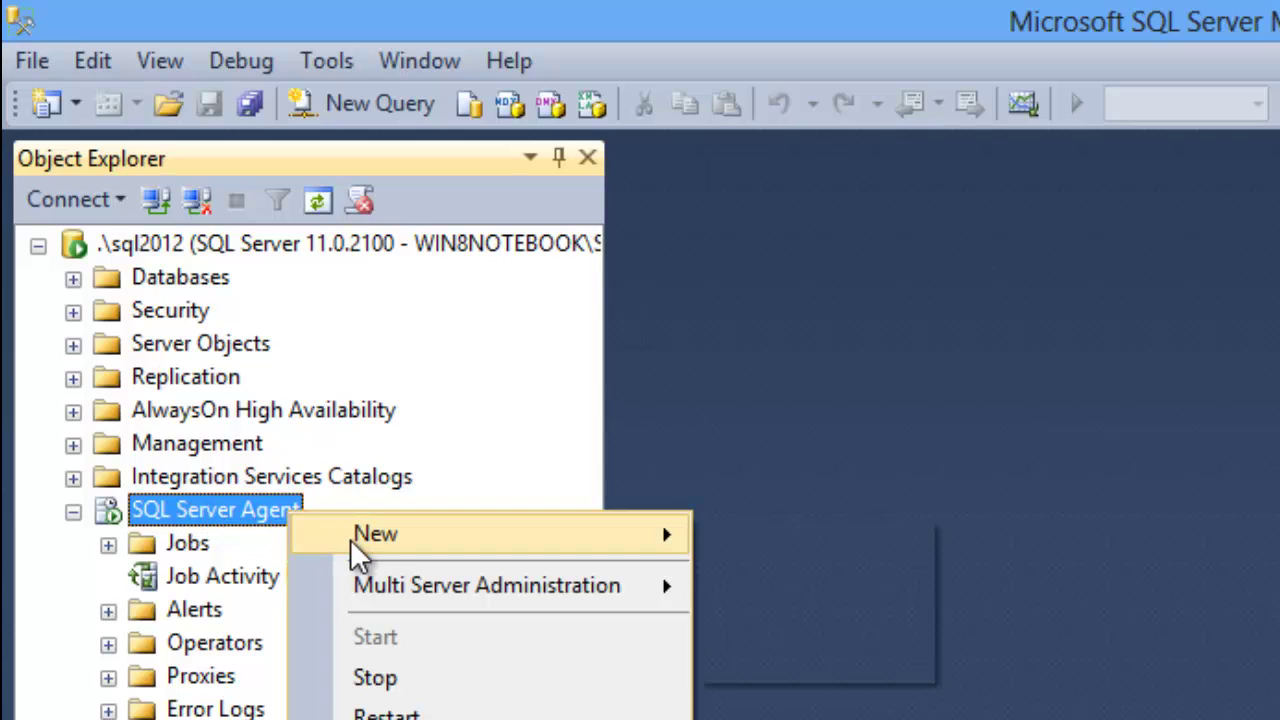
{"action": "mouse_move", "coordinate": [351, 541]}
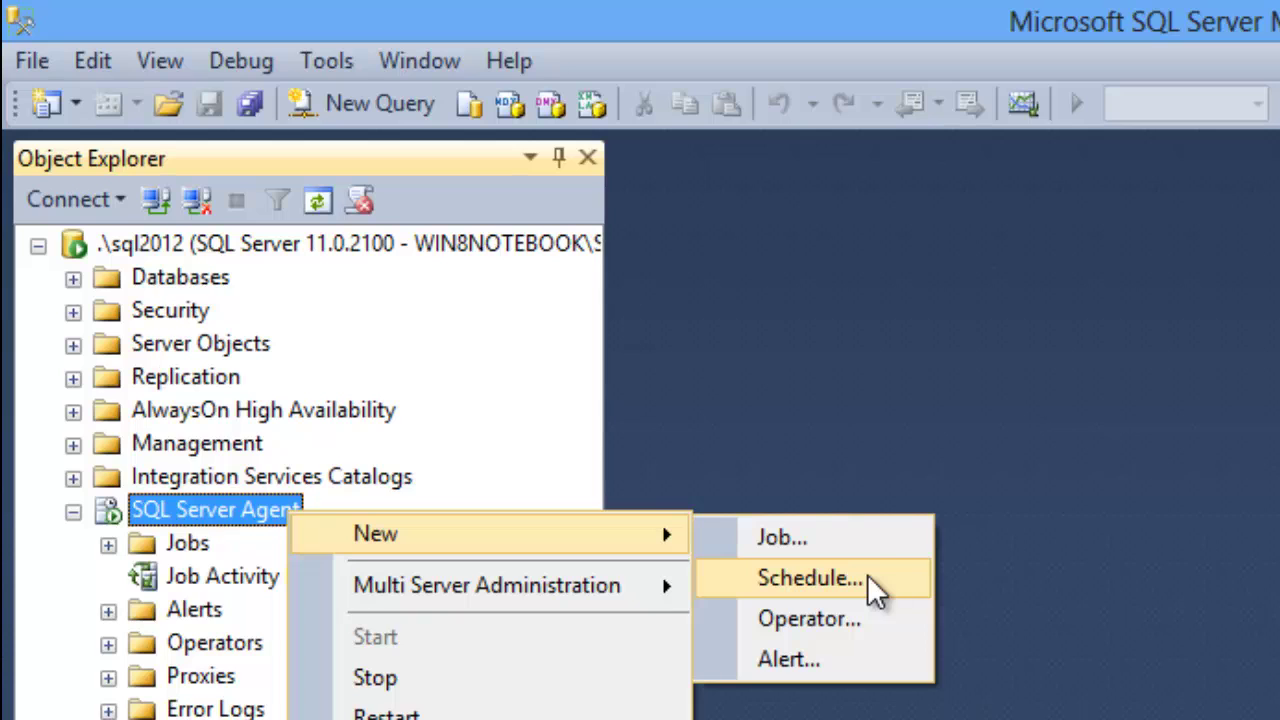
Step: Create a new job schedule named 'Coleta Baseline' with schedule type Recurring
{"action": "left_click", "coordinate": [866, 578]}
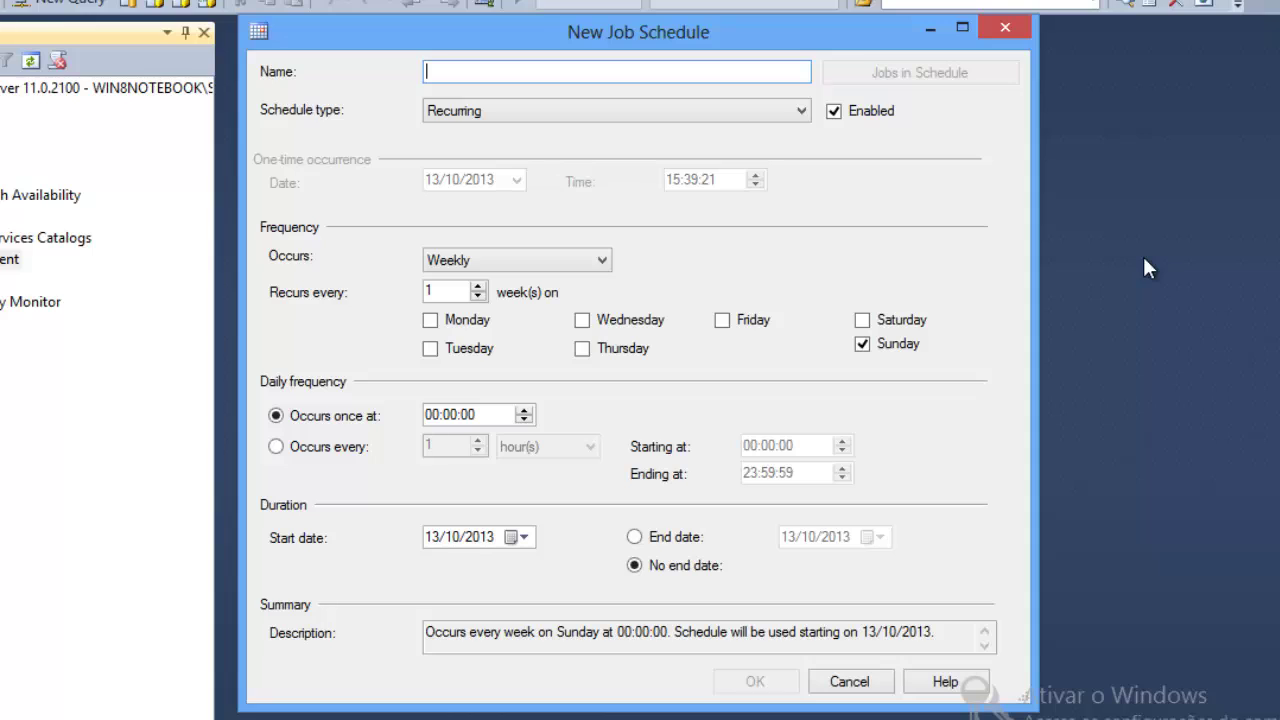
{"action": "type", "text": "Coleta "}
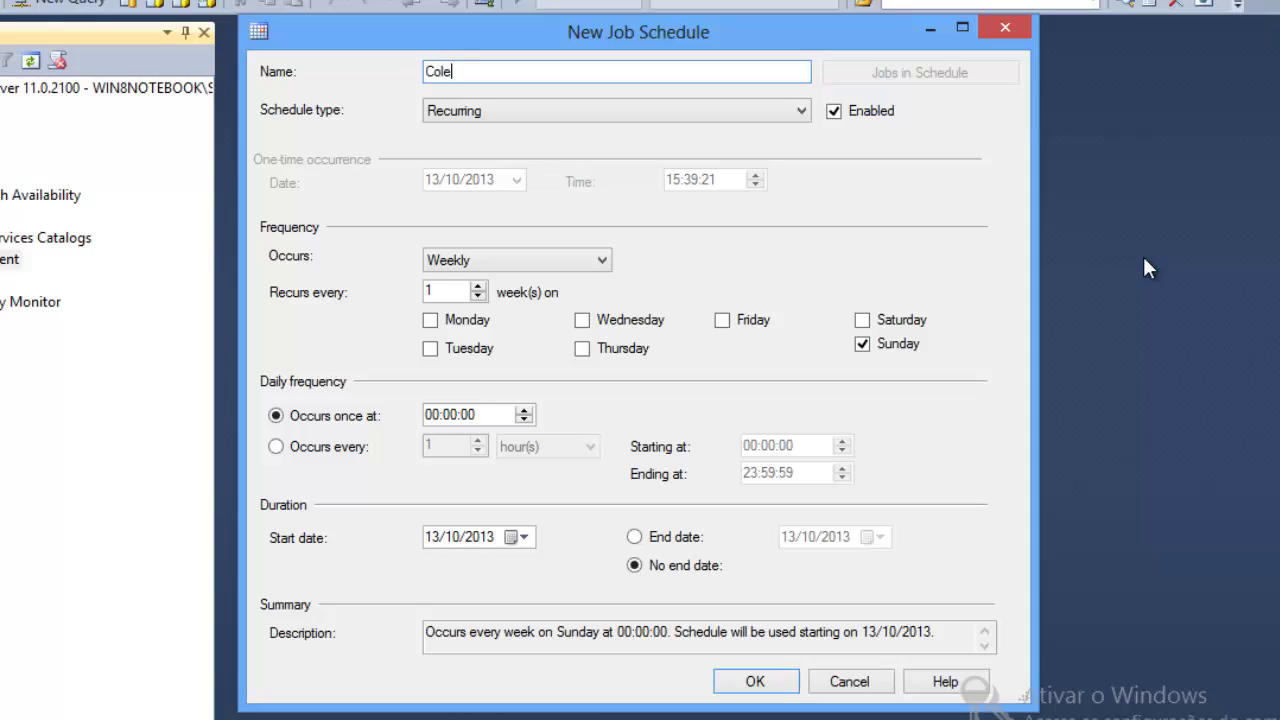
{"action": "type", "text": "Baseline"}
{"action": "left_click", "coordinate": [490, 116]}
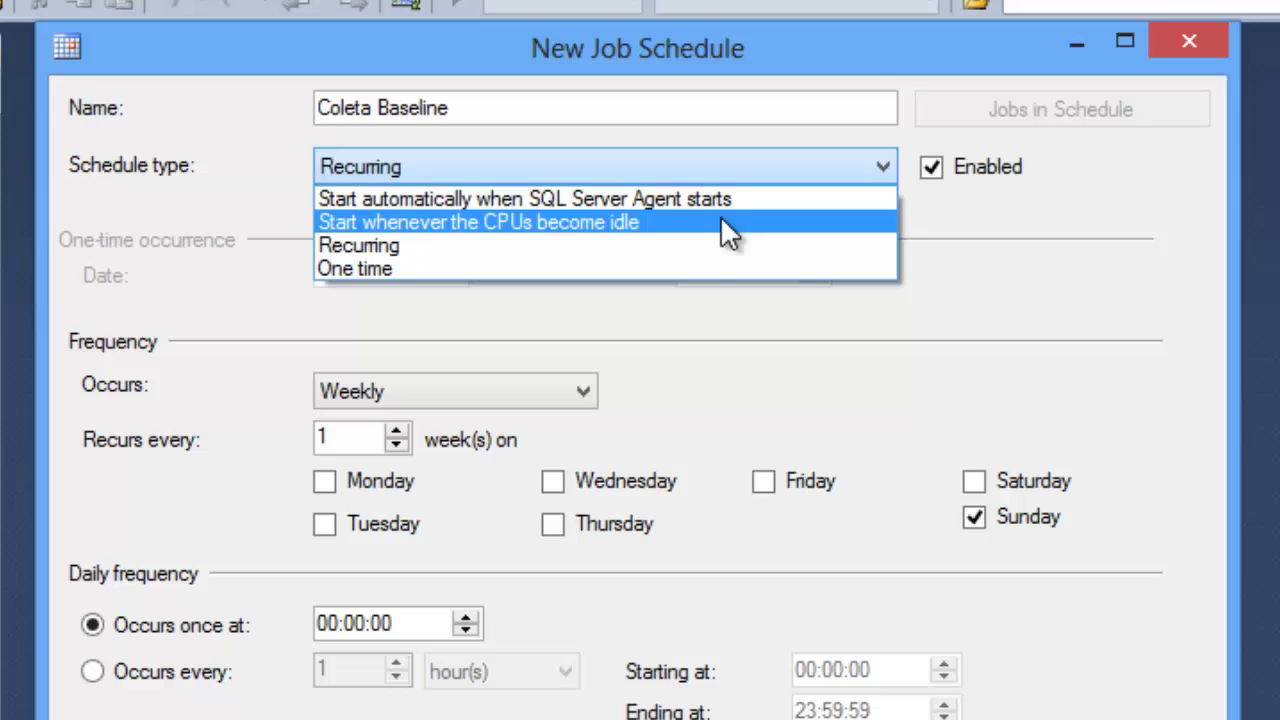
{"action": "left_click", "coordinate": [672, 258]}
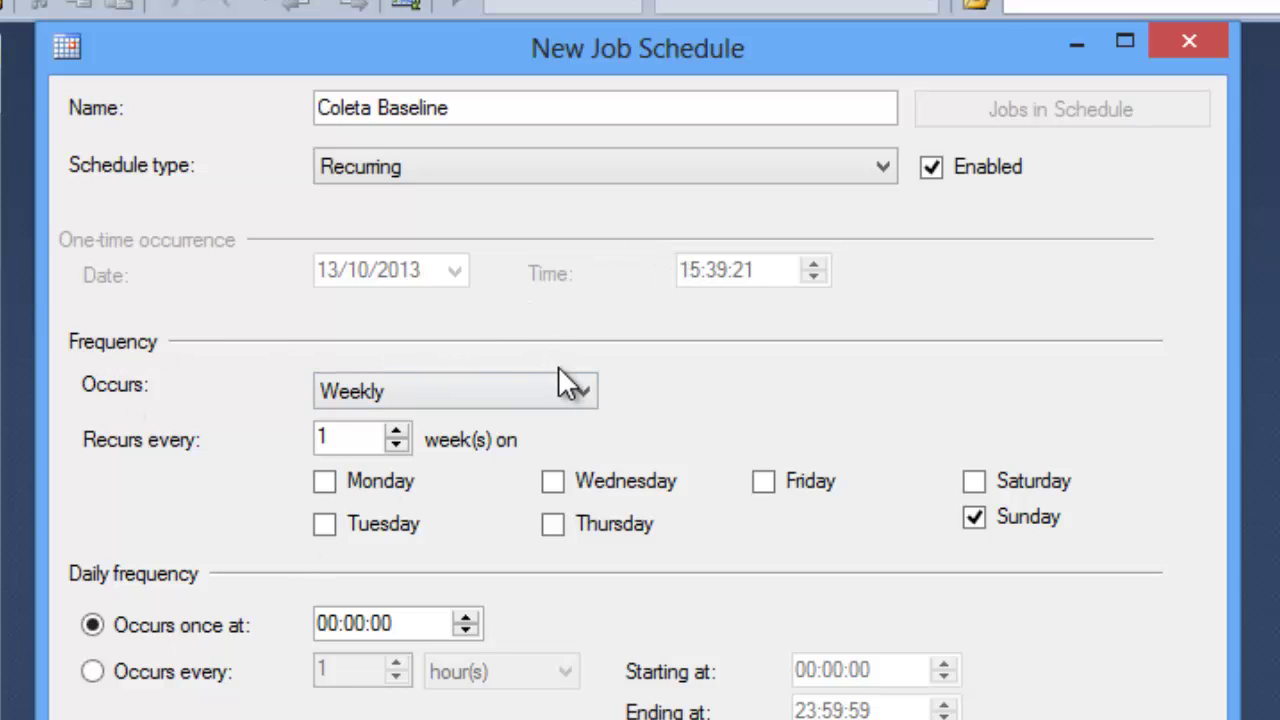
Step: Make Coleta Baseline occur daily, every 1 minute between 00:00:00 and 23:59:59
{"action": "left_click", "coordinate": [572, 392]}
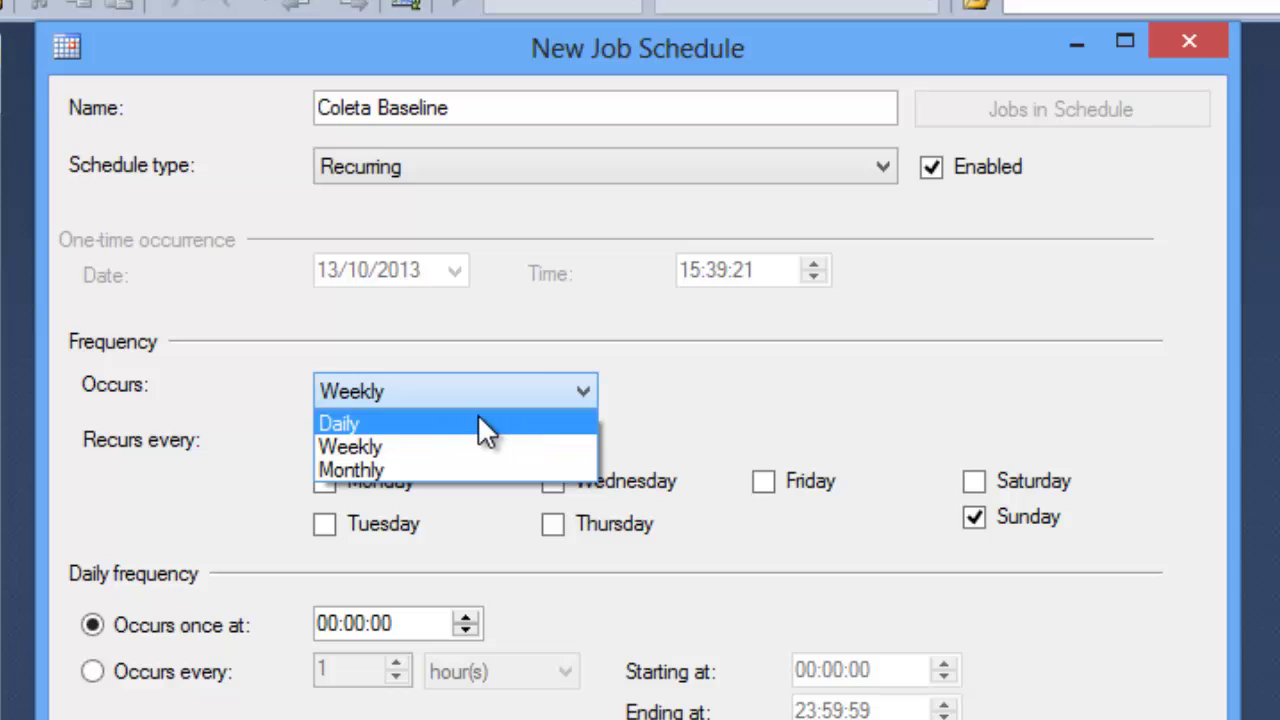
{"action": "left_click", "coordinate": [452, 423]}
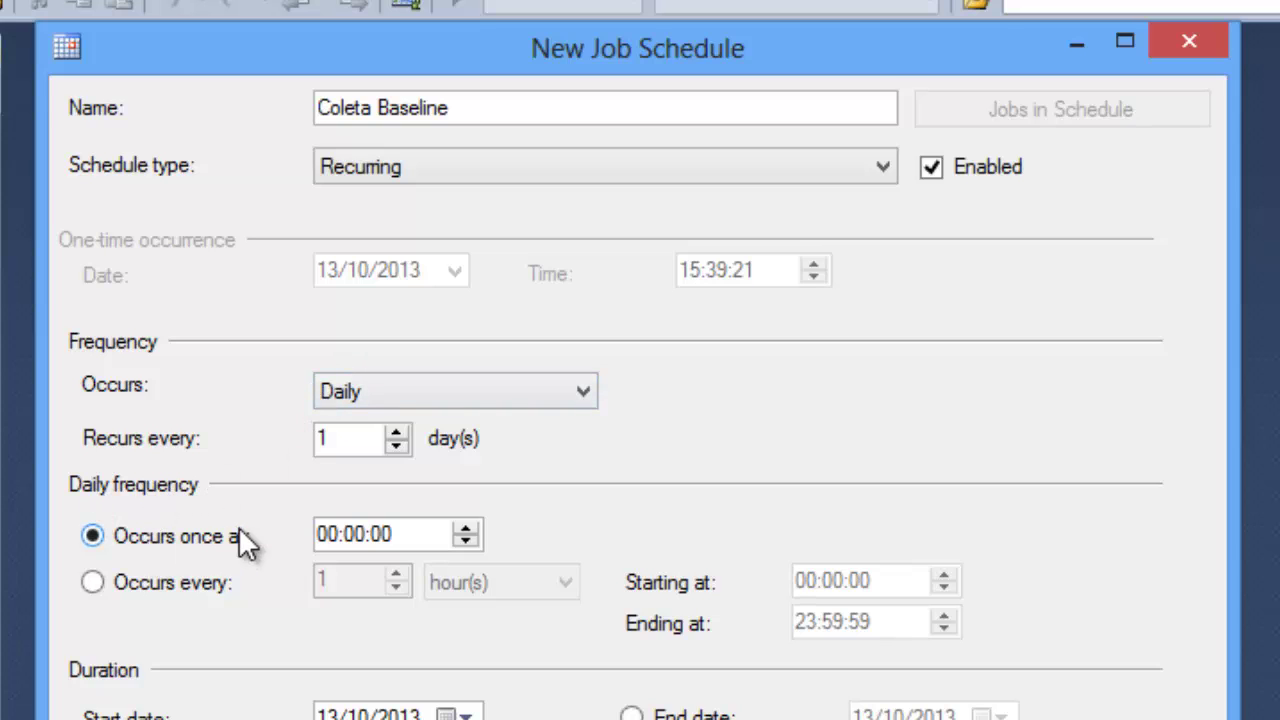
{"action": "left_click", "coordinate": [331, 536]}
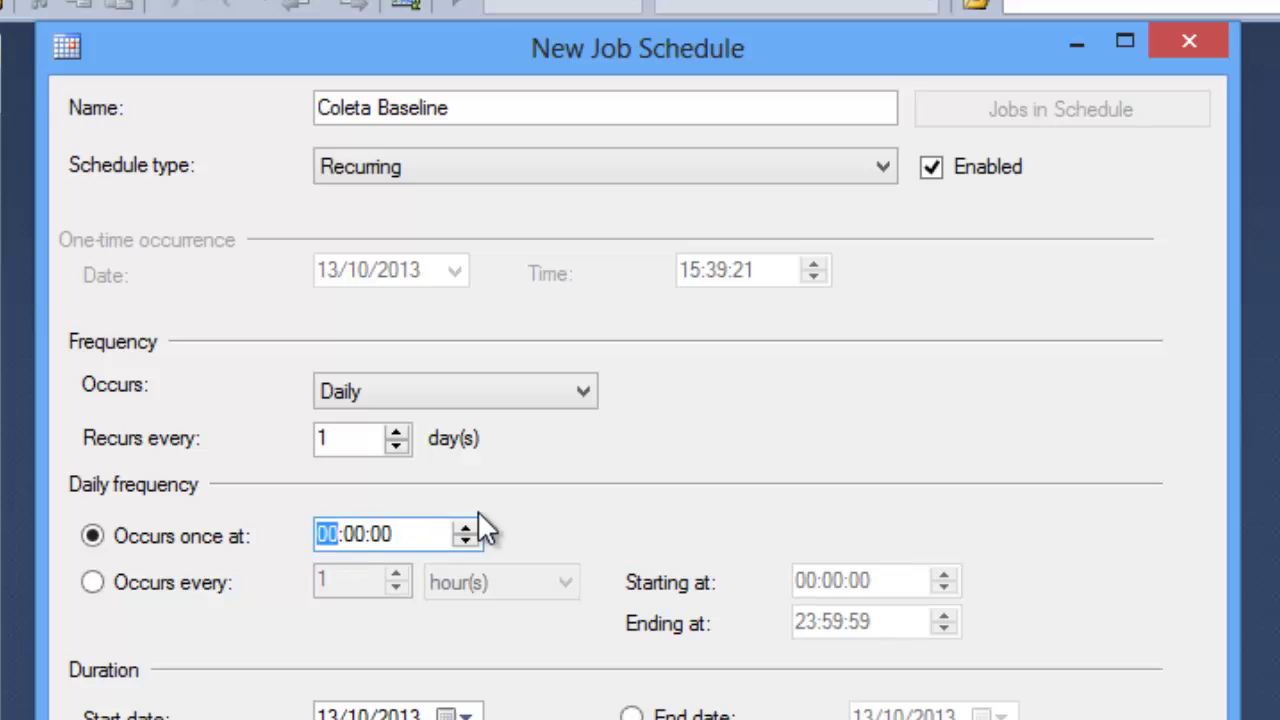
{"action": "type", "text": "23"}
{"action": "key", "text": "Tab"}
{"action": "key", "text": "Tab"}
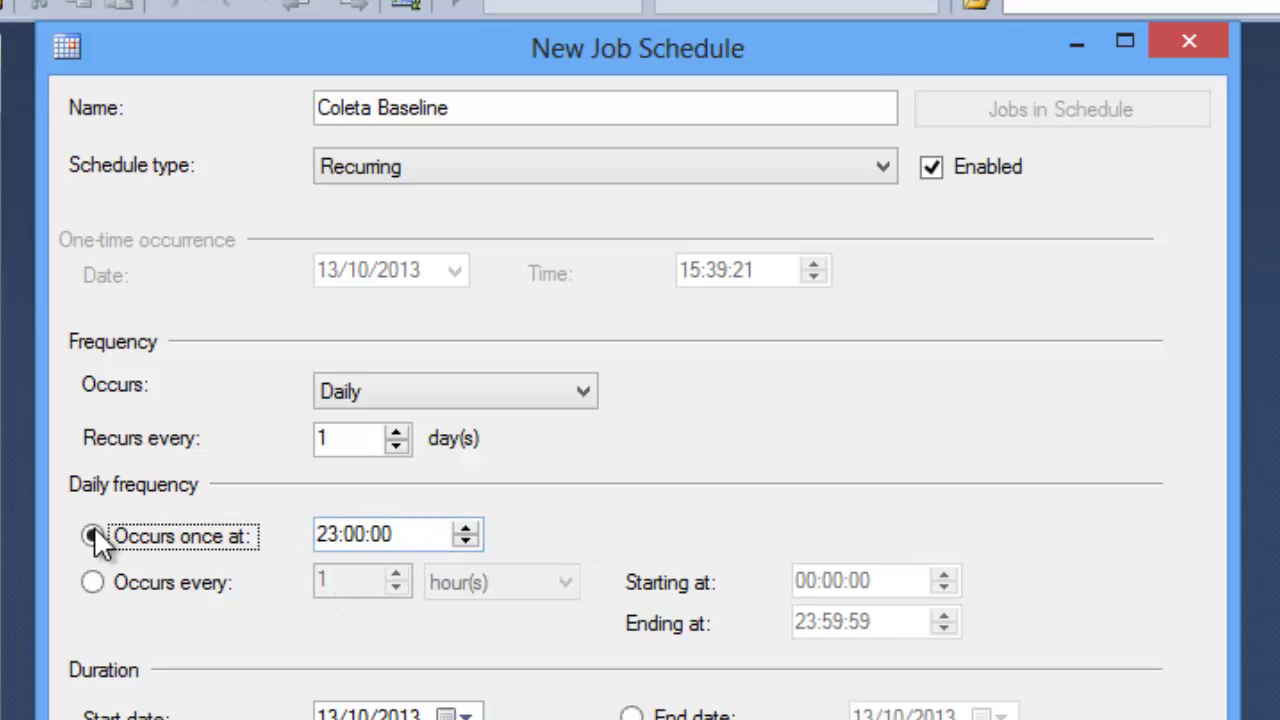
{"action": "left_click", "coordinate": [95, 582]}
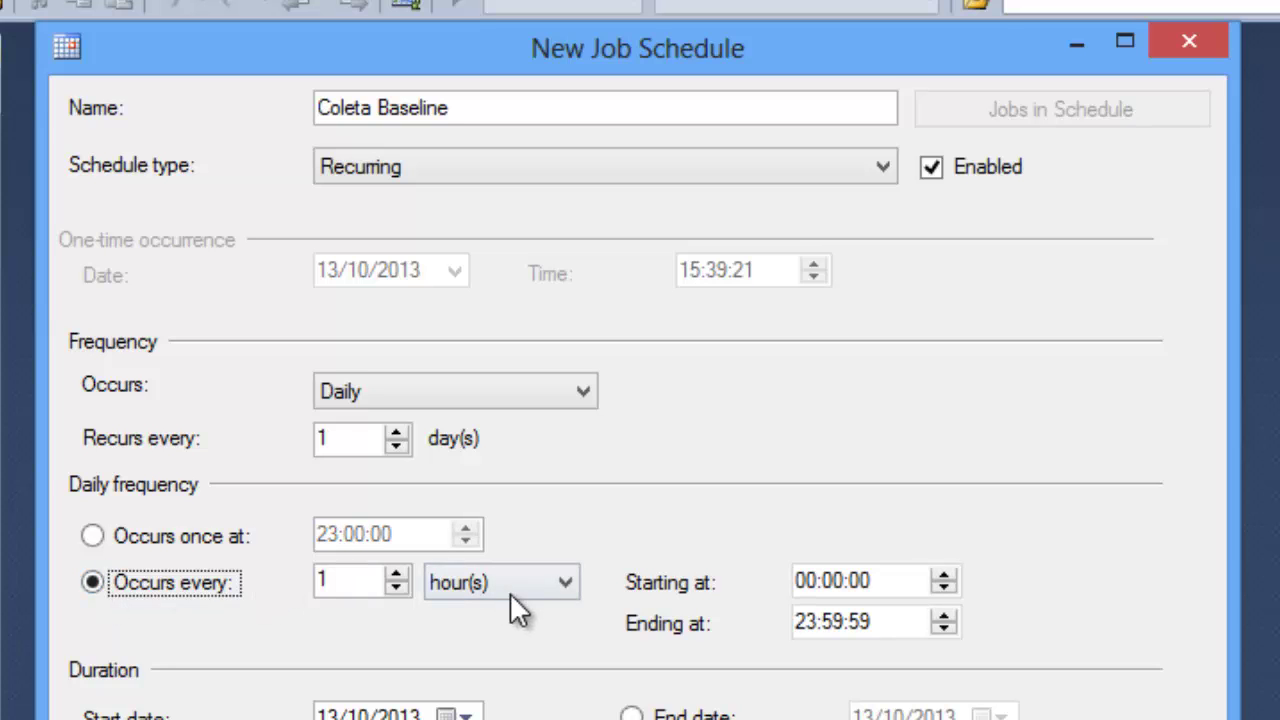
{"action": "left_click", "coordinate": [505, 583]}
{"action": "left_click", "coordinate": [517, 632]}
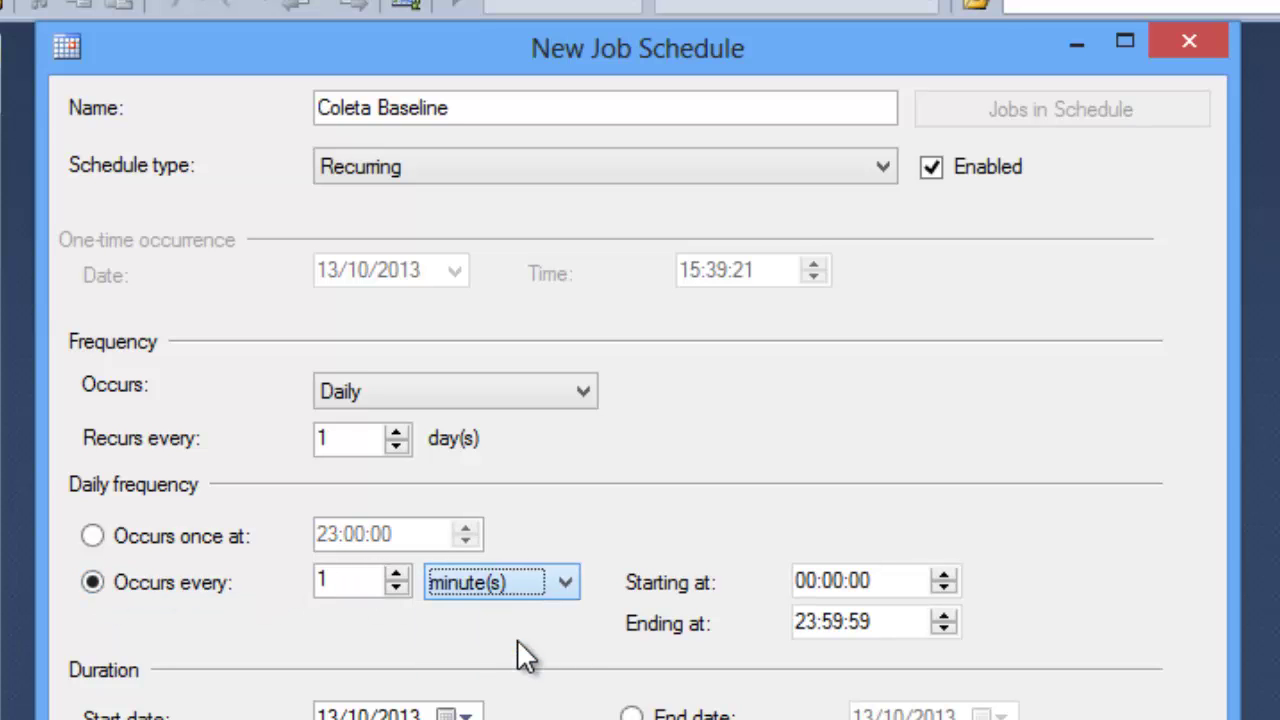
{"action": "left_click", "coordinate": [815, 583]}
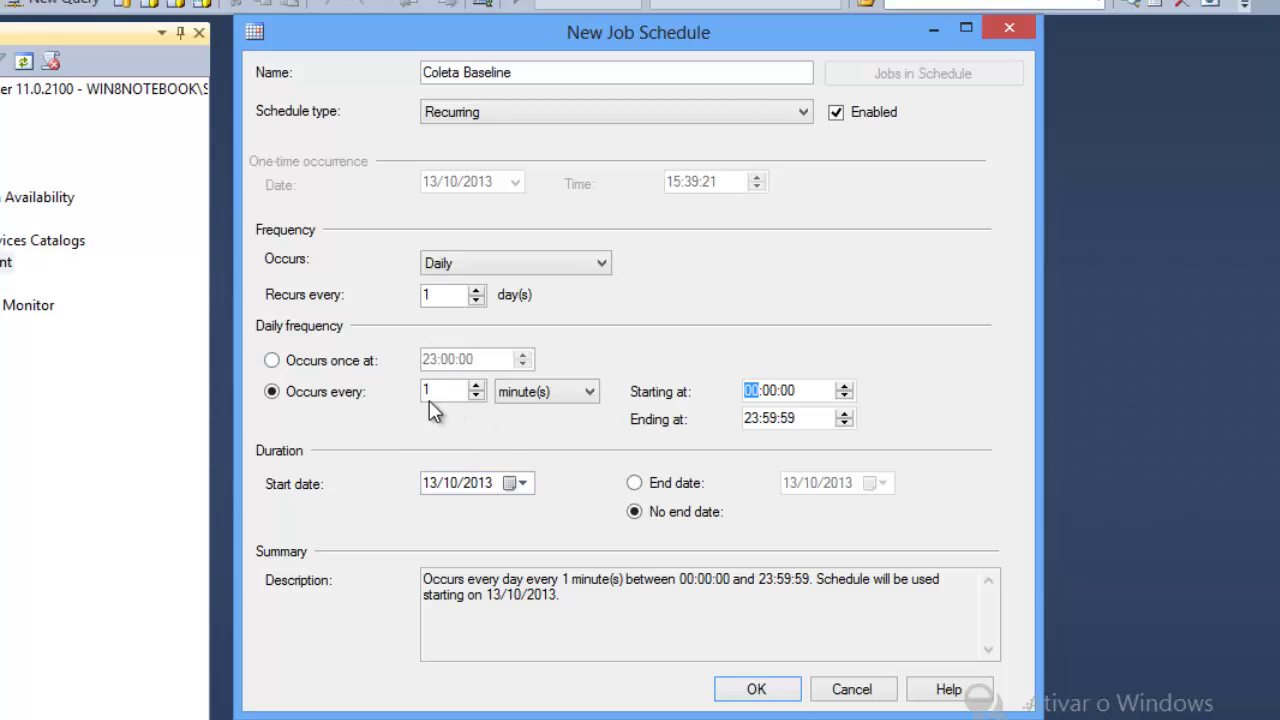
{"action": "left_click", "coordinate": [275, 361]}
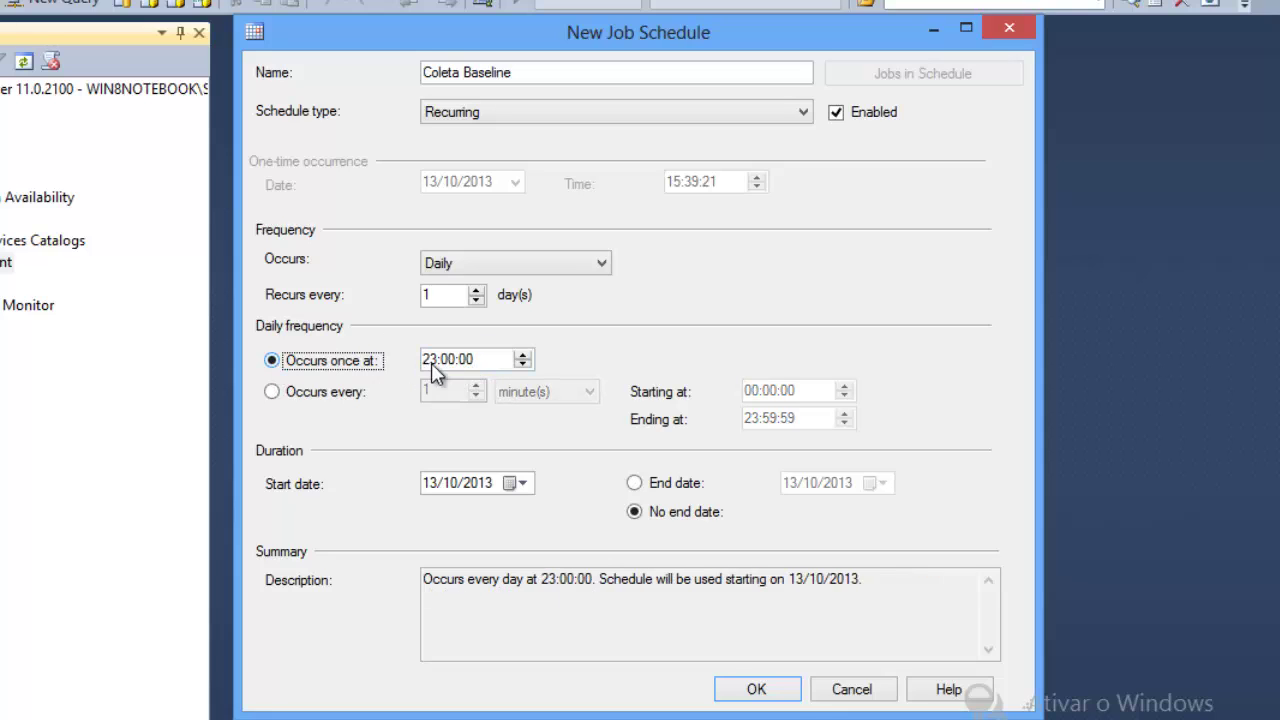
{"action": "left_click", "coordinate": [286, 394]}
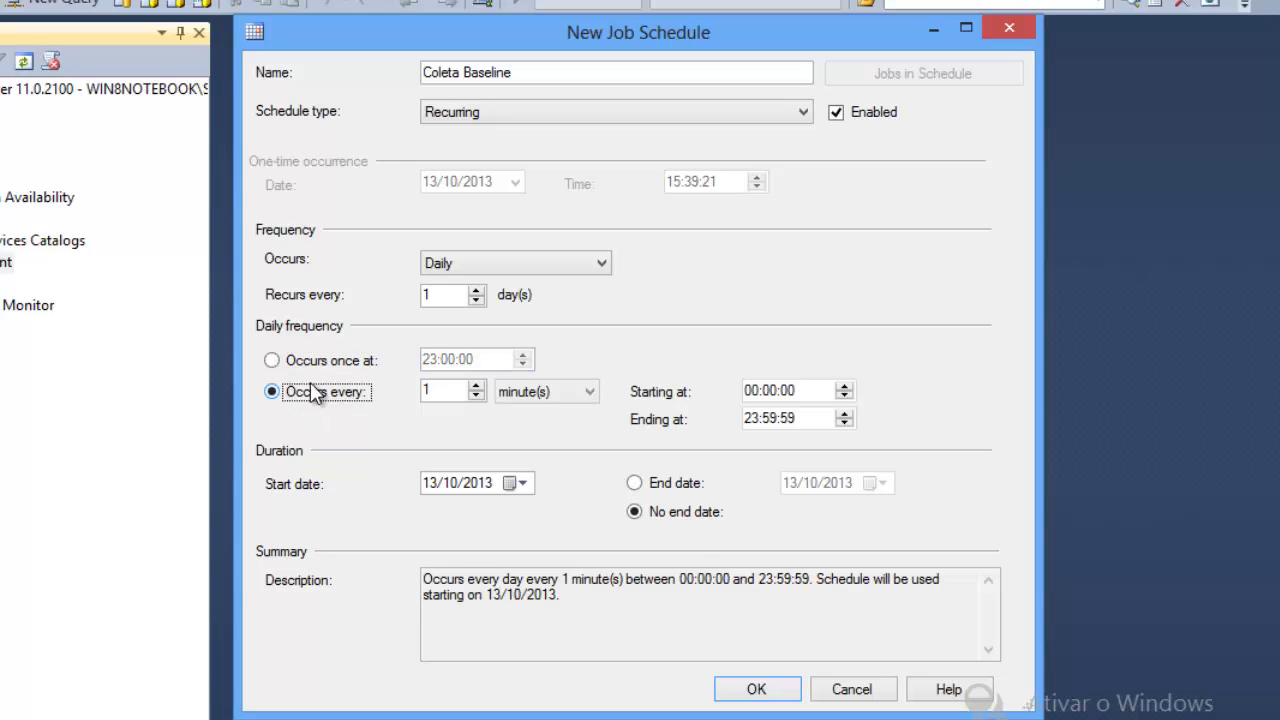
Step: Save the Coleta Baseline schedule
{"action": "left_click", "coordinate": [760, 689]}
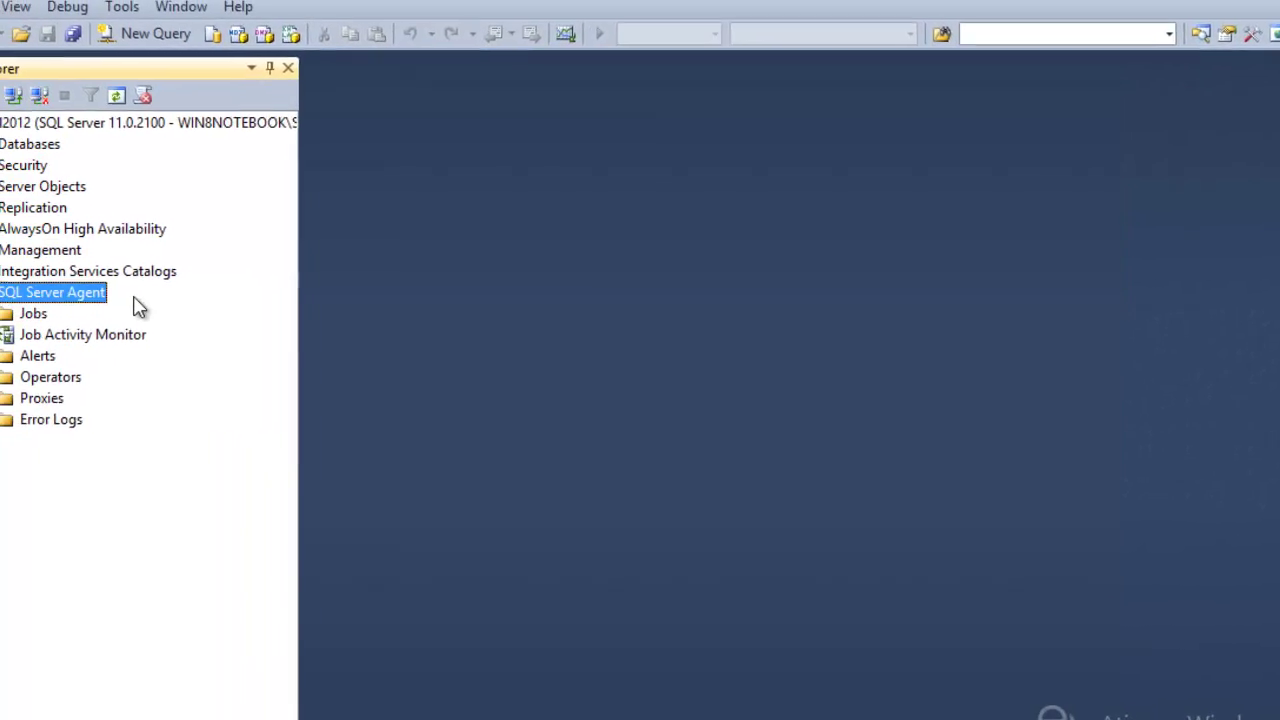
{"action": "right_click", "coordinate": [176, 328]}
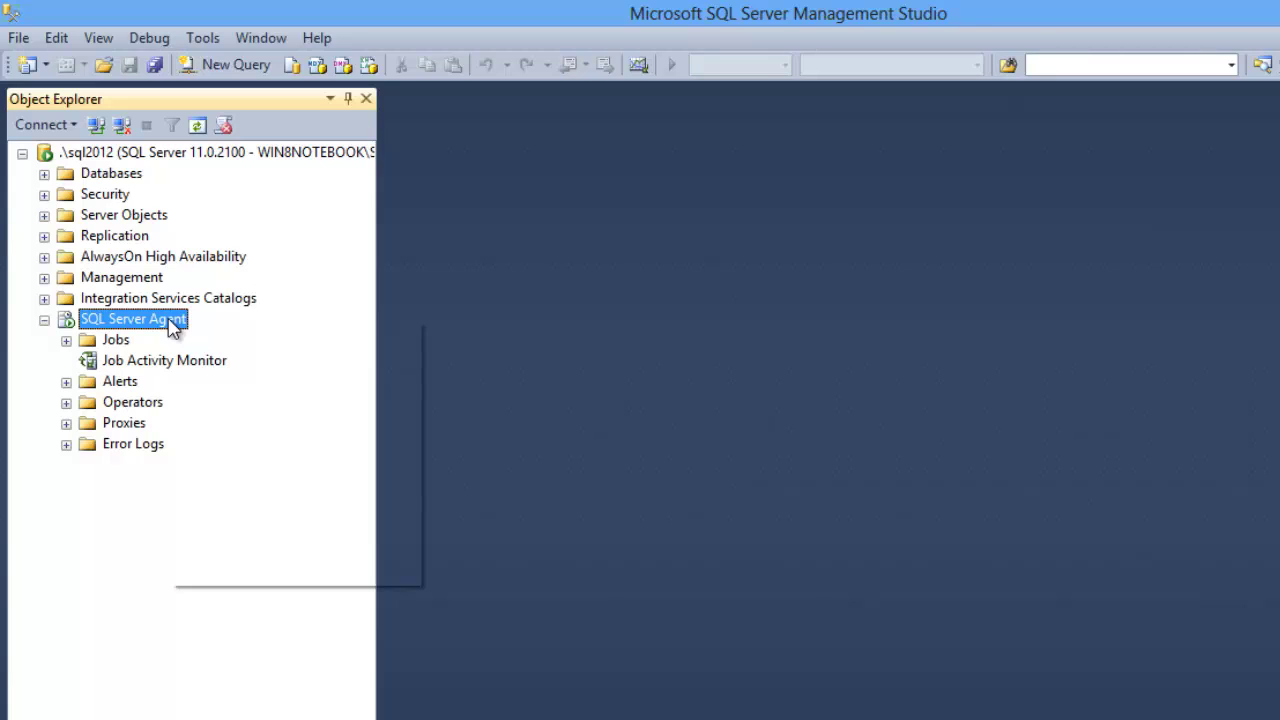
{"action": "left_click", "coordinate": [136, 325]}
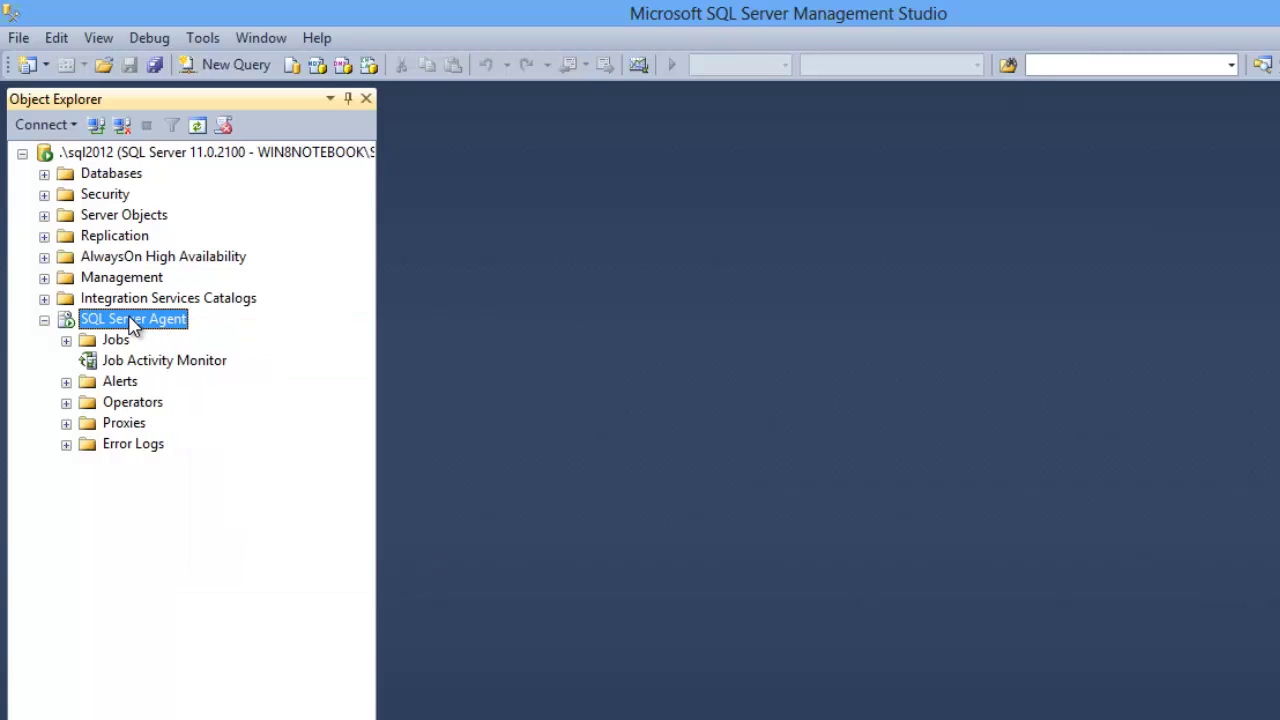
{"action": "right_click", "coordinate": [134, 326]}
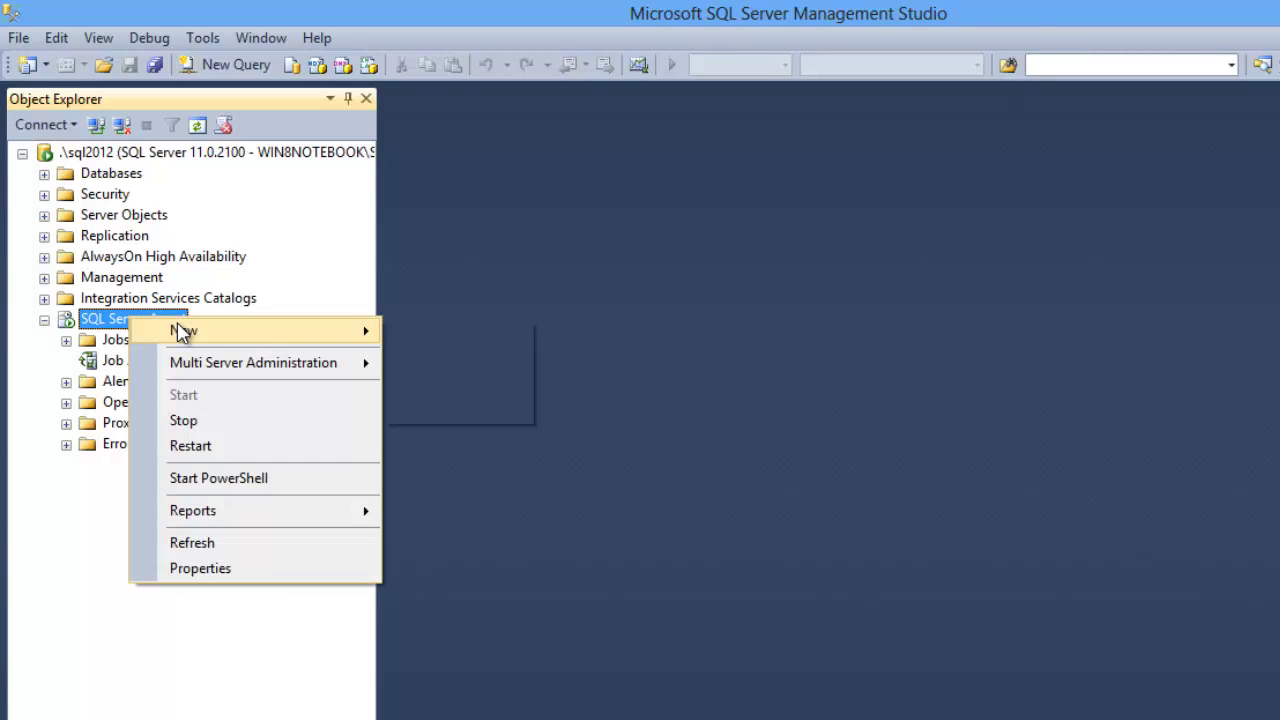
{"action": "mouse_move", "coordinate": [223, 330]}
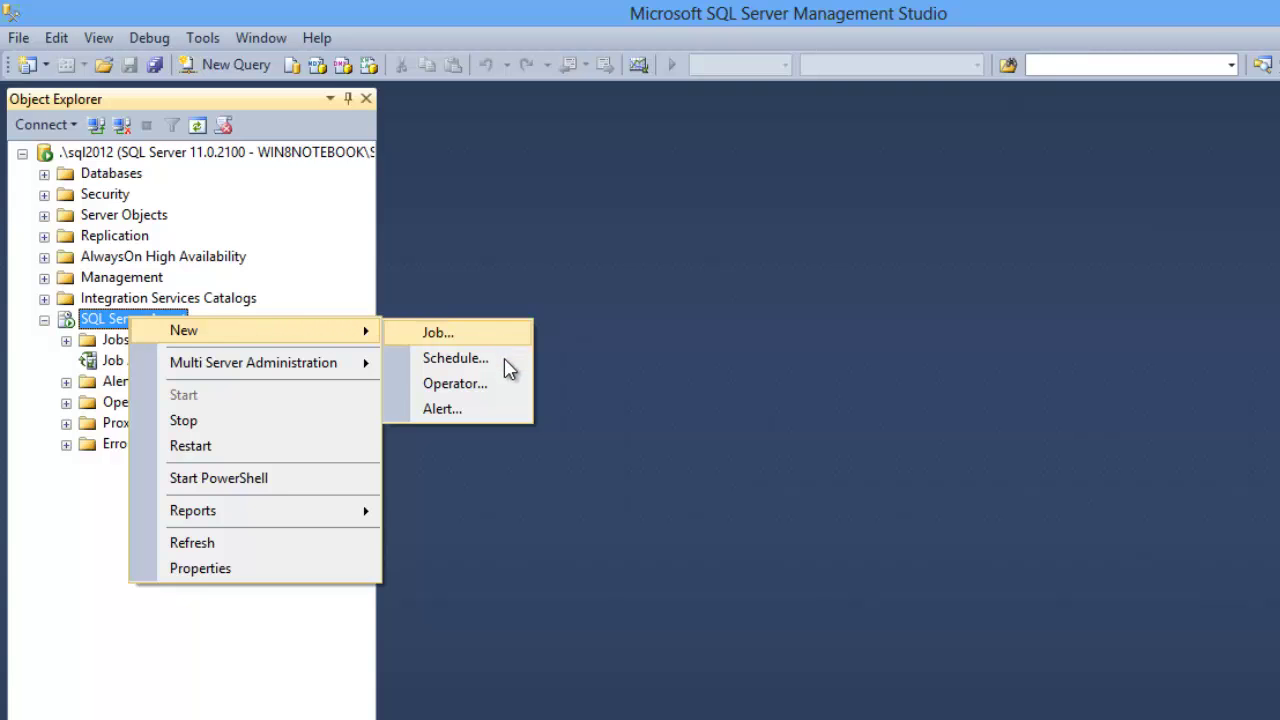
Step: Create a new operator with a name and the operator's e-mail address, and save it
{"action": "left_click", "coordinate": [512, 390]}
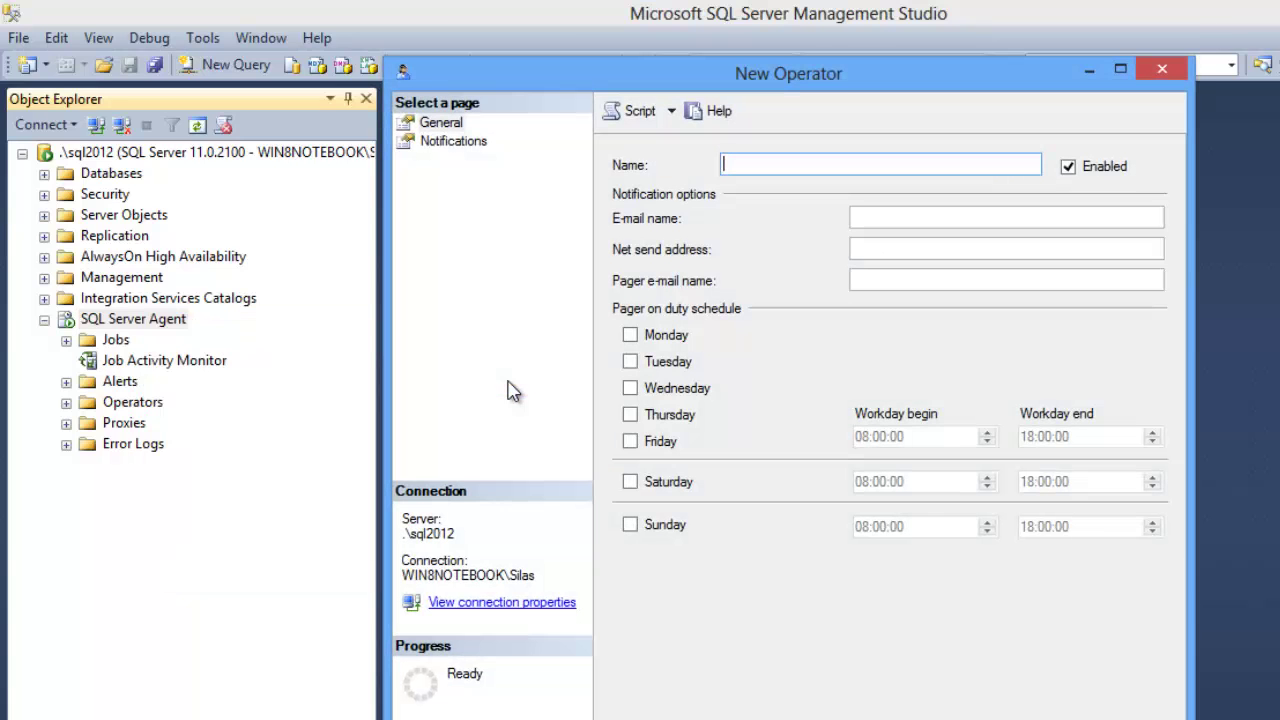
{"action": "left_click_drag", "start_coordinate": [855, 90], "coordinate": [858, 119]}
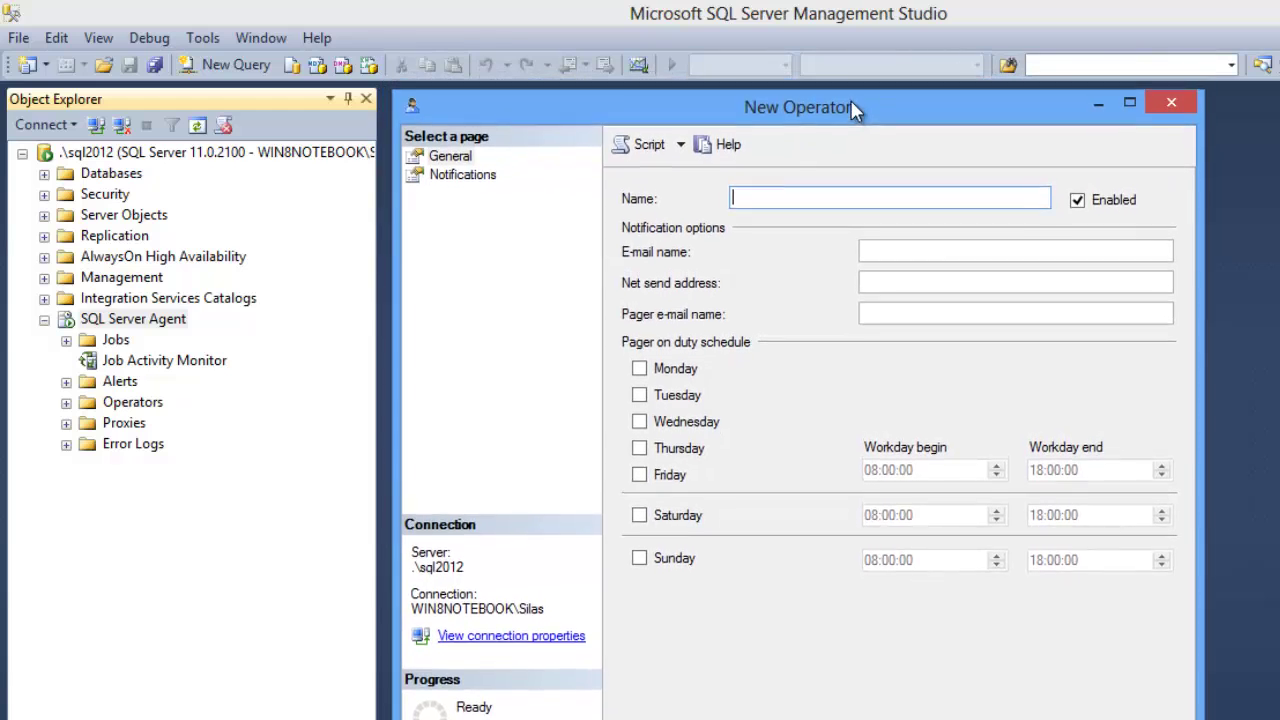
{"action": "type", "text": "Altair"}
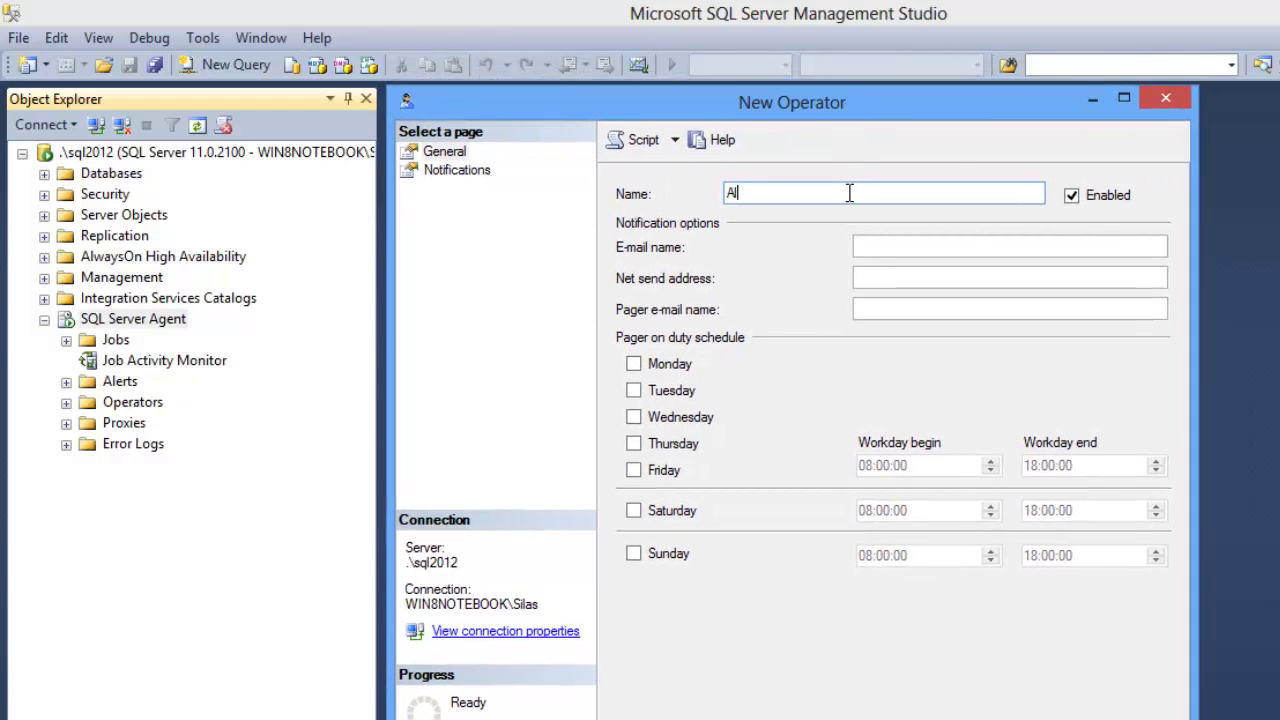
{"action": "left_click", "coordinate": [932, 246]}
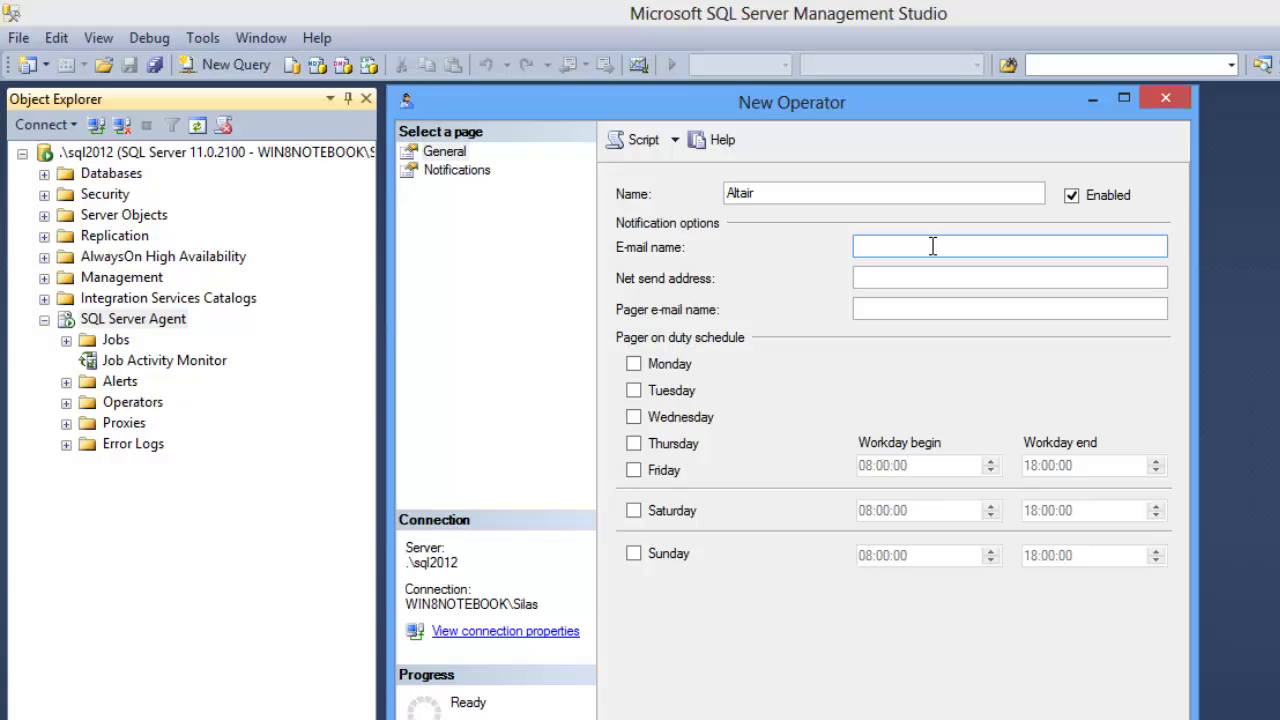
{"action": "key", "text": "Tab"}
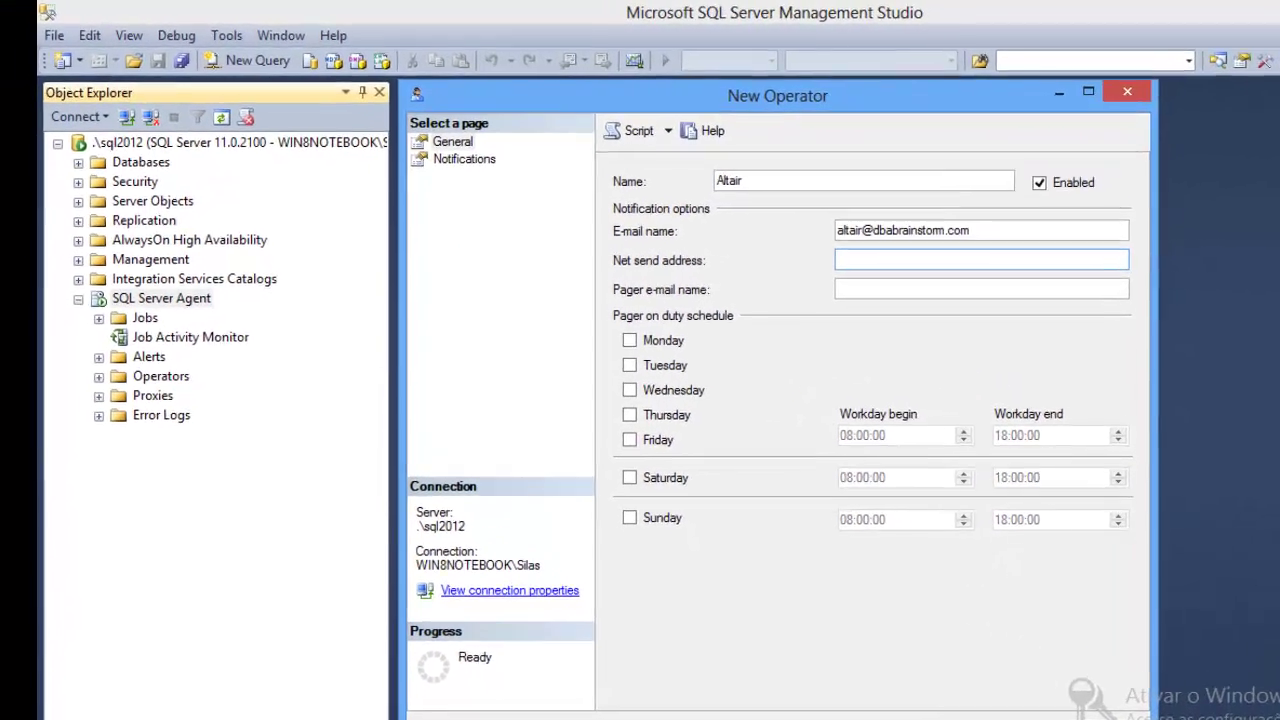
{"action": "left_click", "coordinate": [937, 686]}
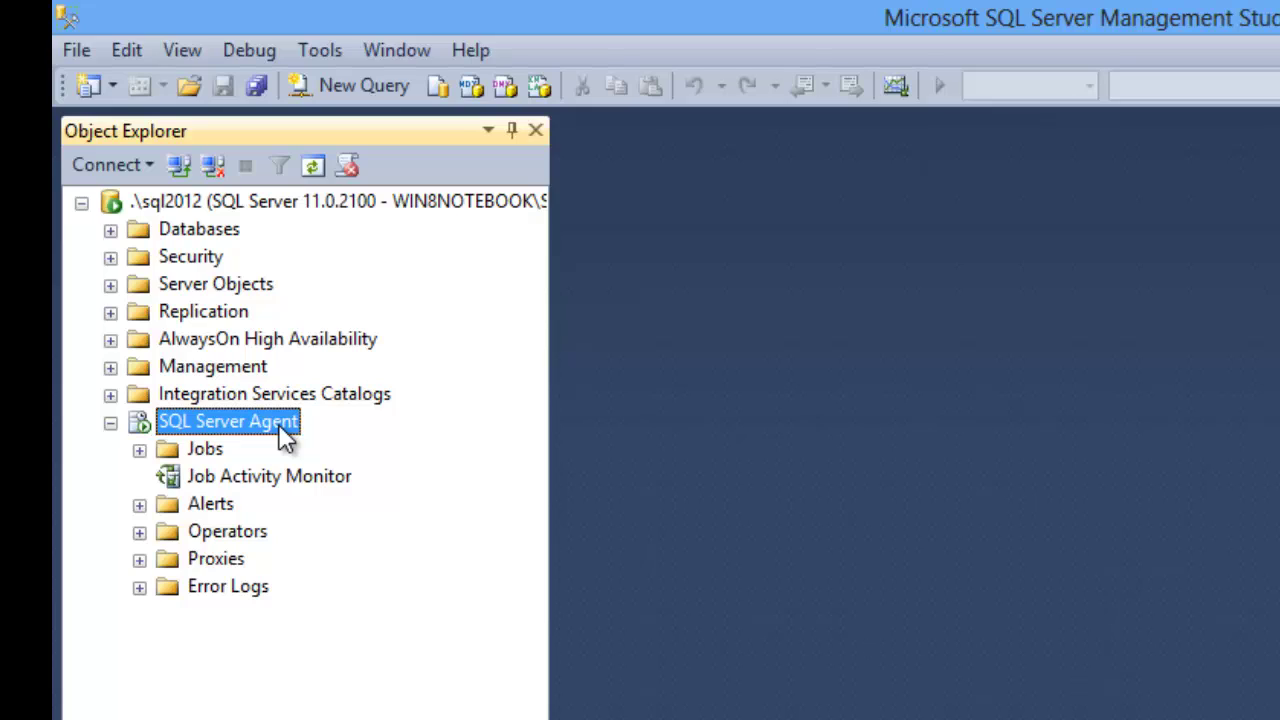
Step: Start a new Agent job named 'Baseline - Coleta Disco' and view its Steps page
{"action": "right_click", "coordinate": [279, 424]}
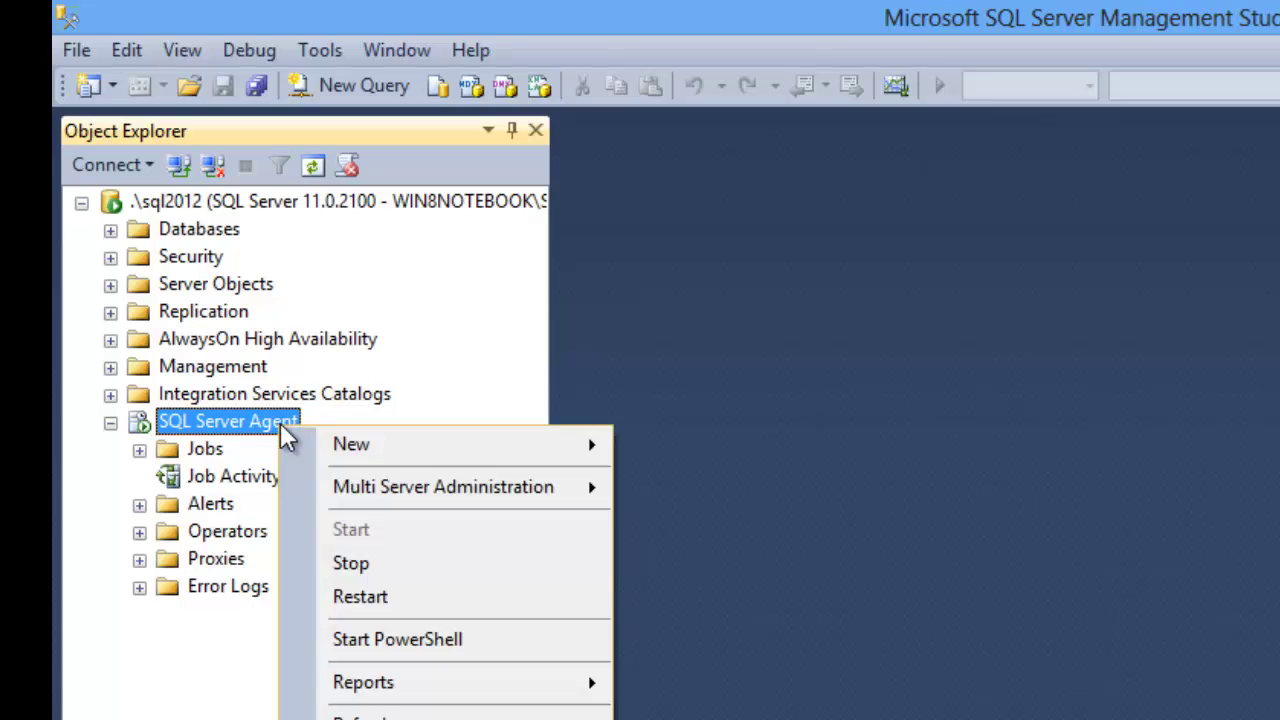
{"action": "mouse_move", "coordinate": [374, 437]}
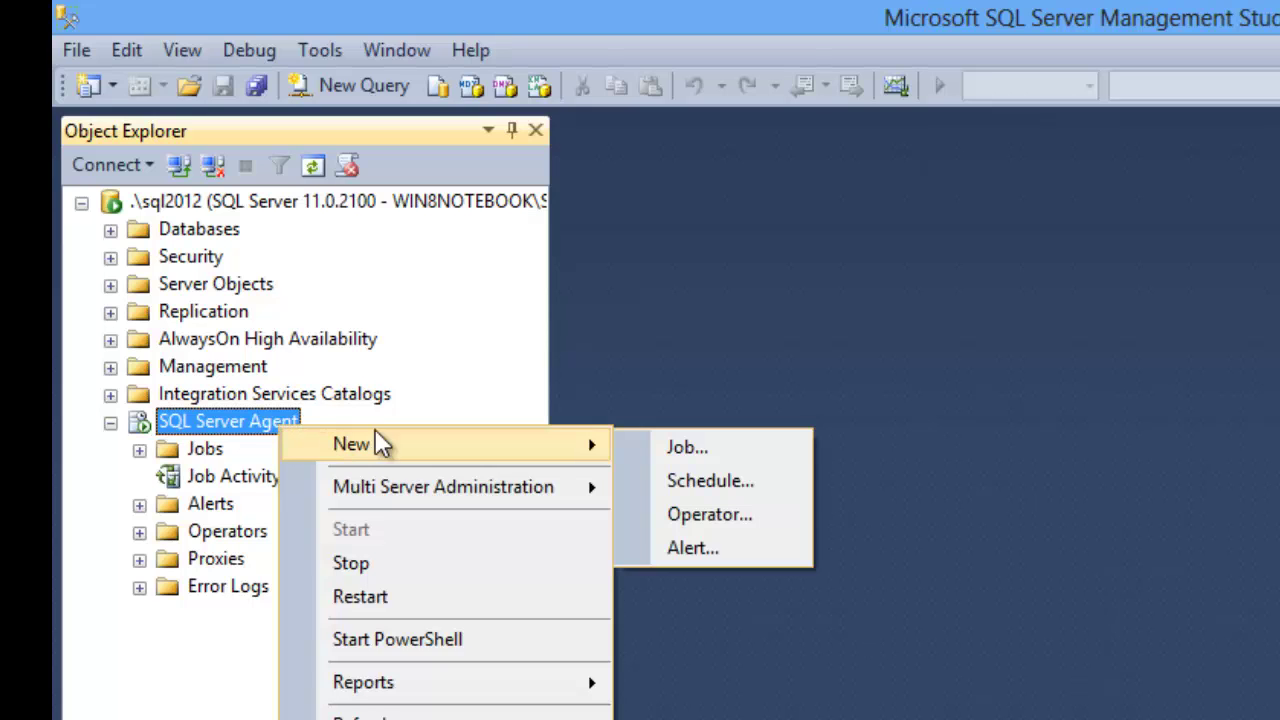
{"action": "left_click", "coordinate": [737, 452]}
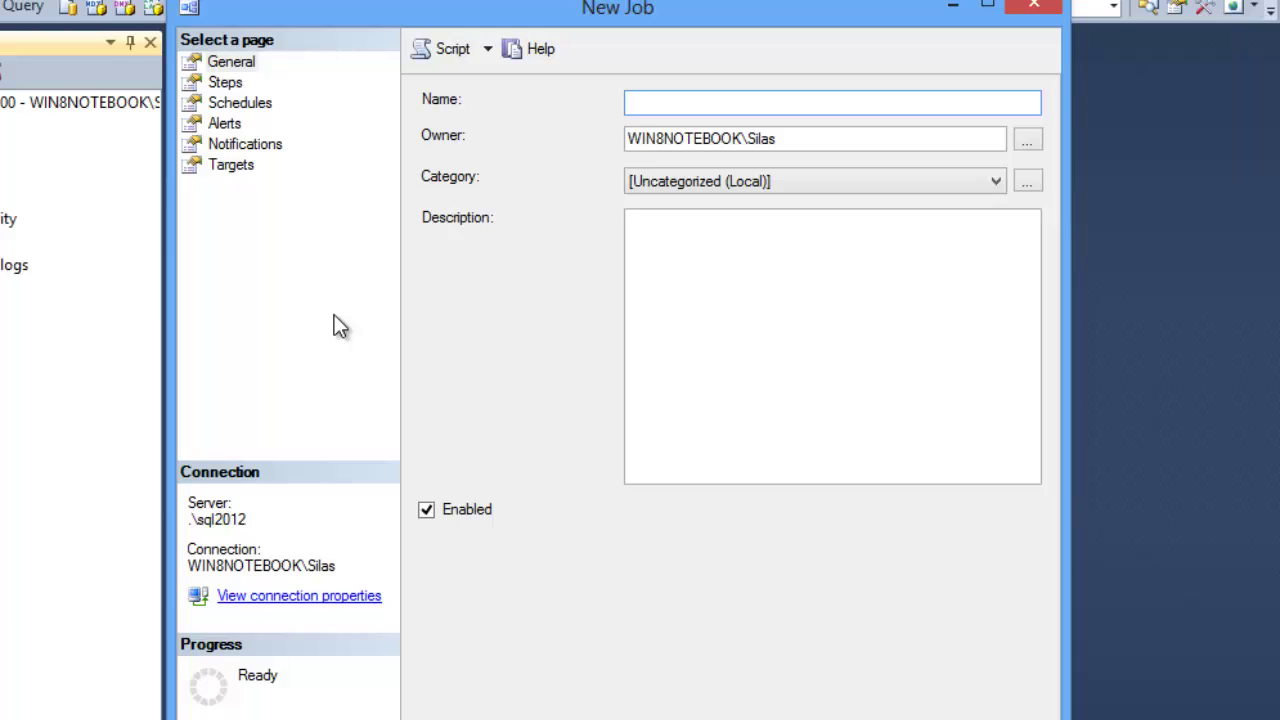
{"action": "type", "text": "Coleta Base"}
{"action": "key", "text": "BackSpace"}
{"action": "key", "text": "shift+Home"}
{"action": "type", "text": "Baseline - Coleta"}
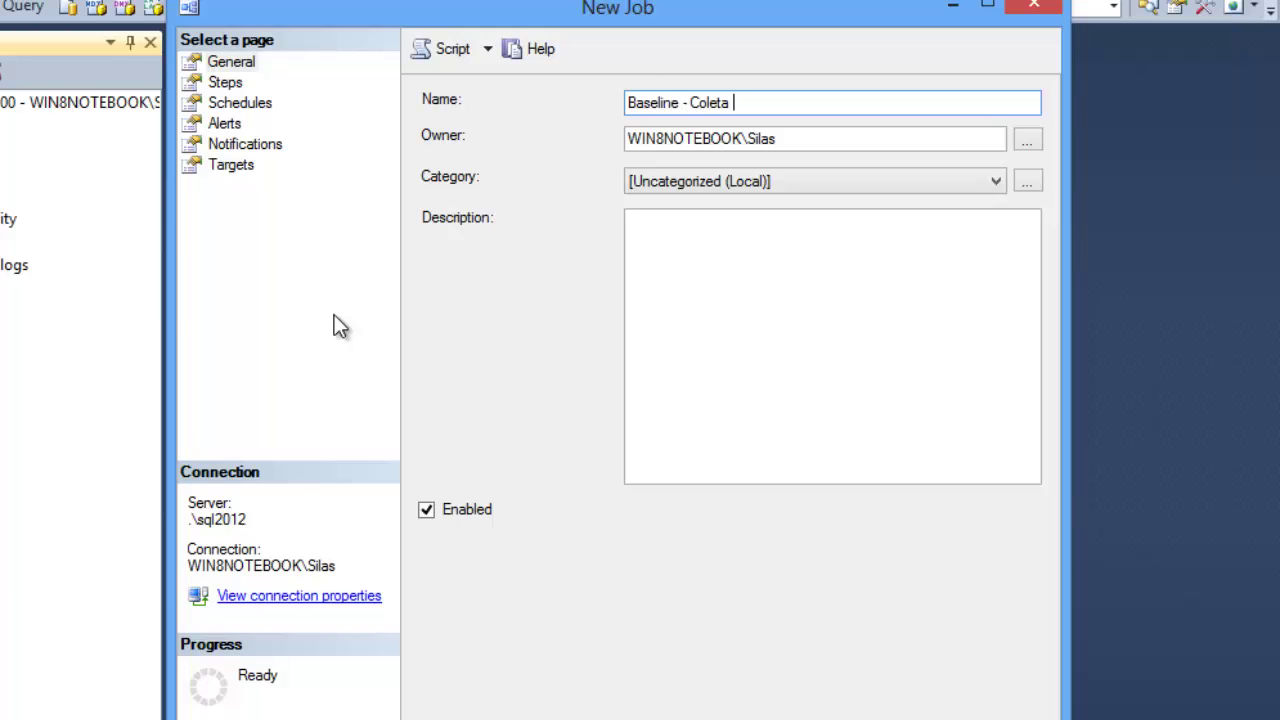
{"action": "type", "text": " Disco"}
{"action": "left_click", "coordinate": [241, 81]}
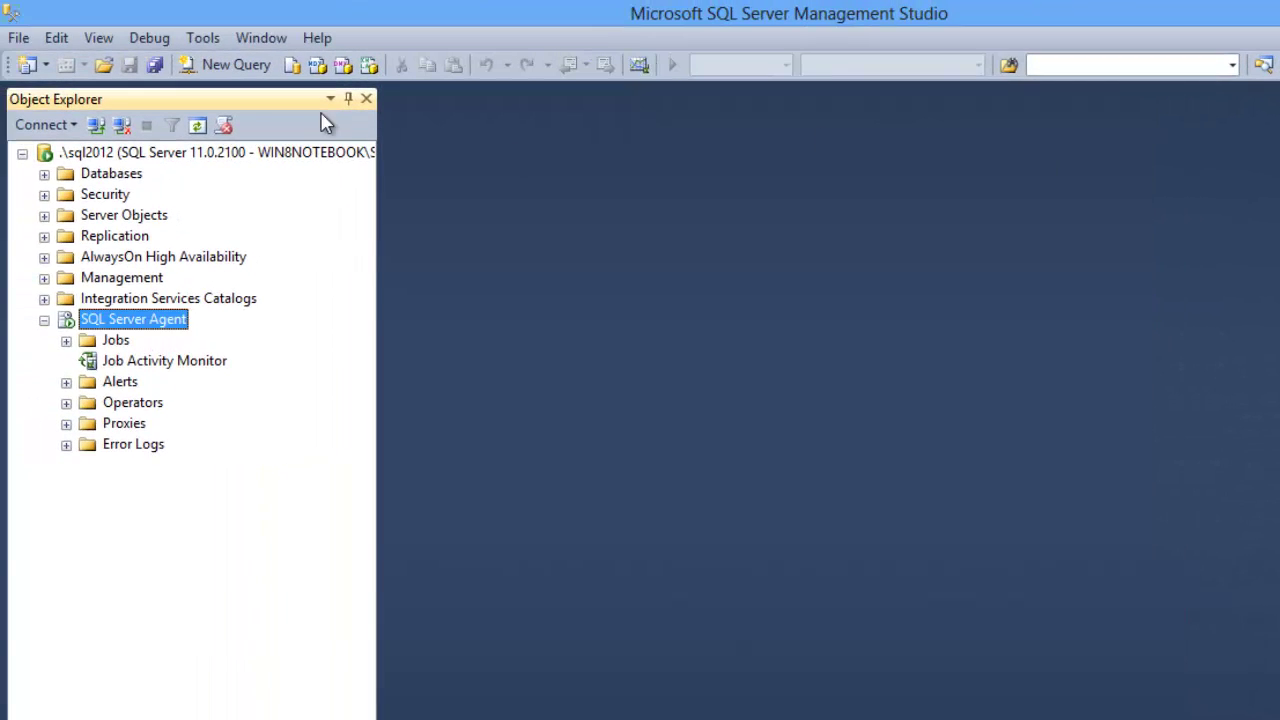
{"action": "left_click", "coordinate": [18, 40]}
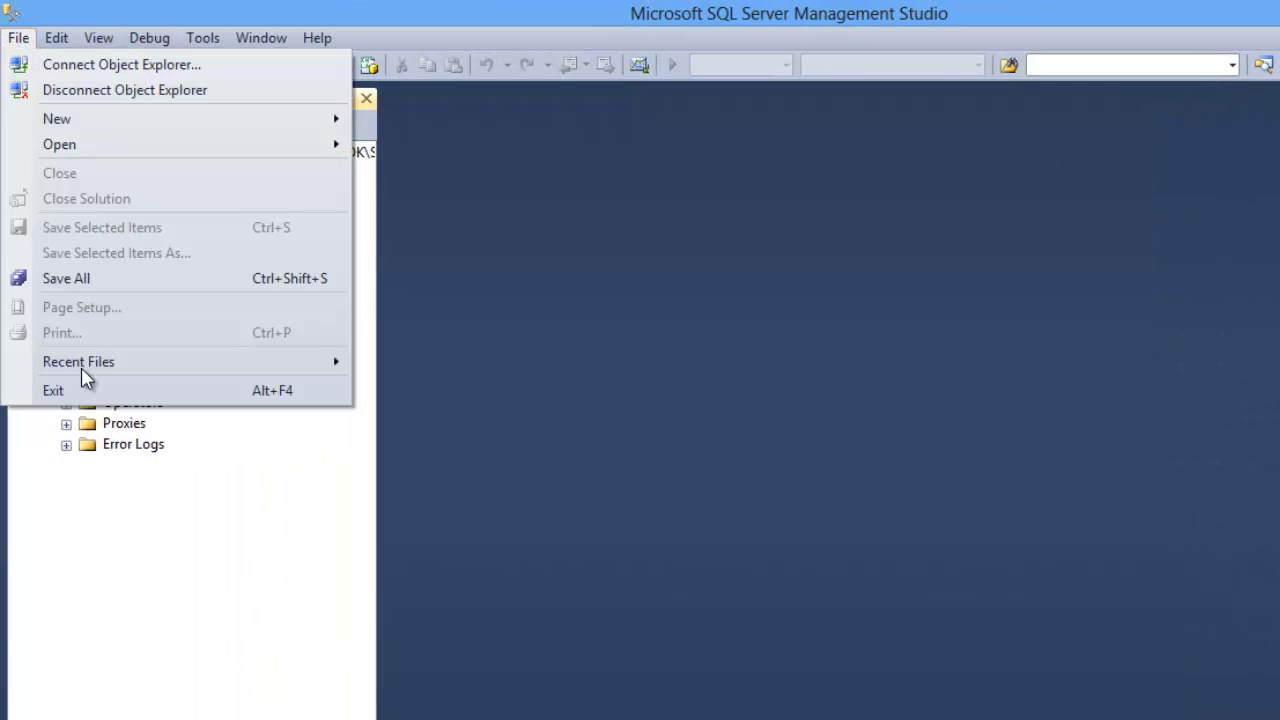
Step: Reopen ColetaBaselineDisco.sql from Recent Files and review the tabela_drives definition
{"action": "mouse_move", "coordinate": [190, 363]}
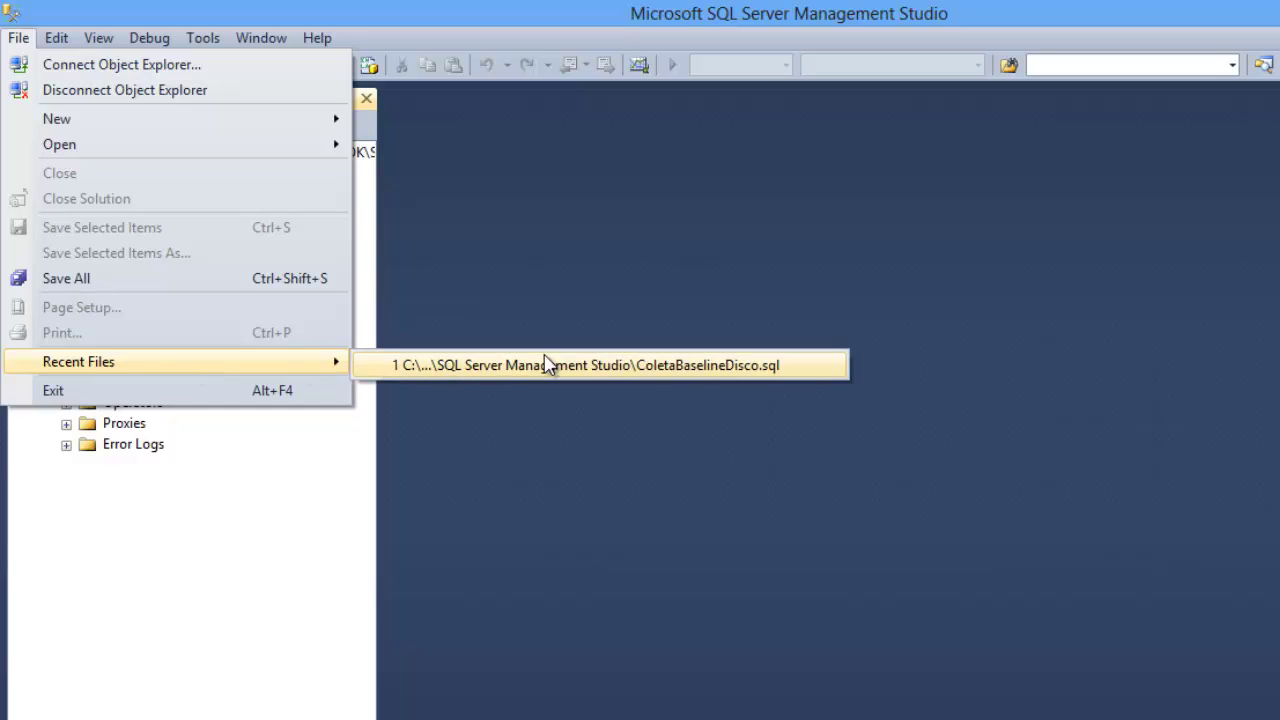
{"action": "left_click", "coordinate": [594, 366]}
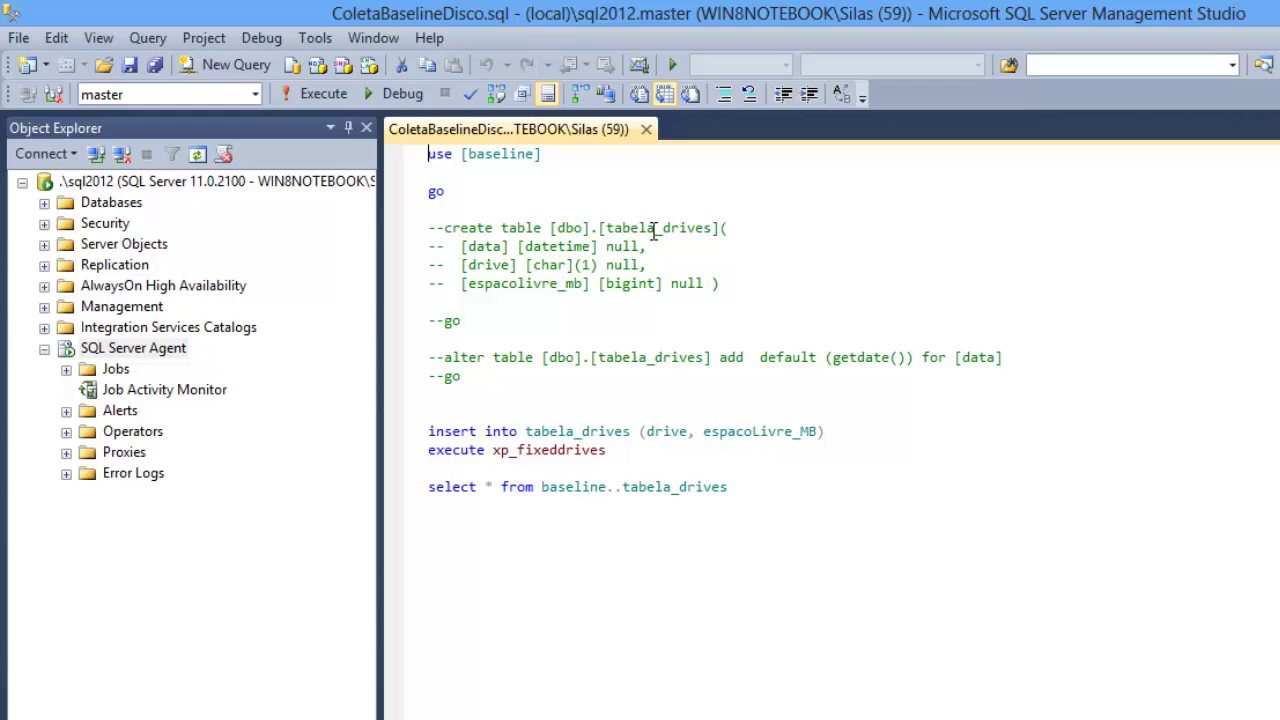
{"action": "double_click", "coordinate": [654, 230]}
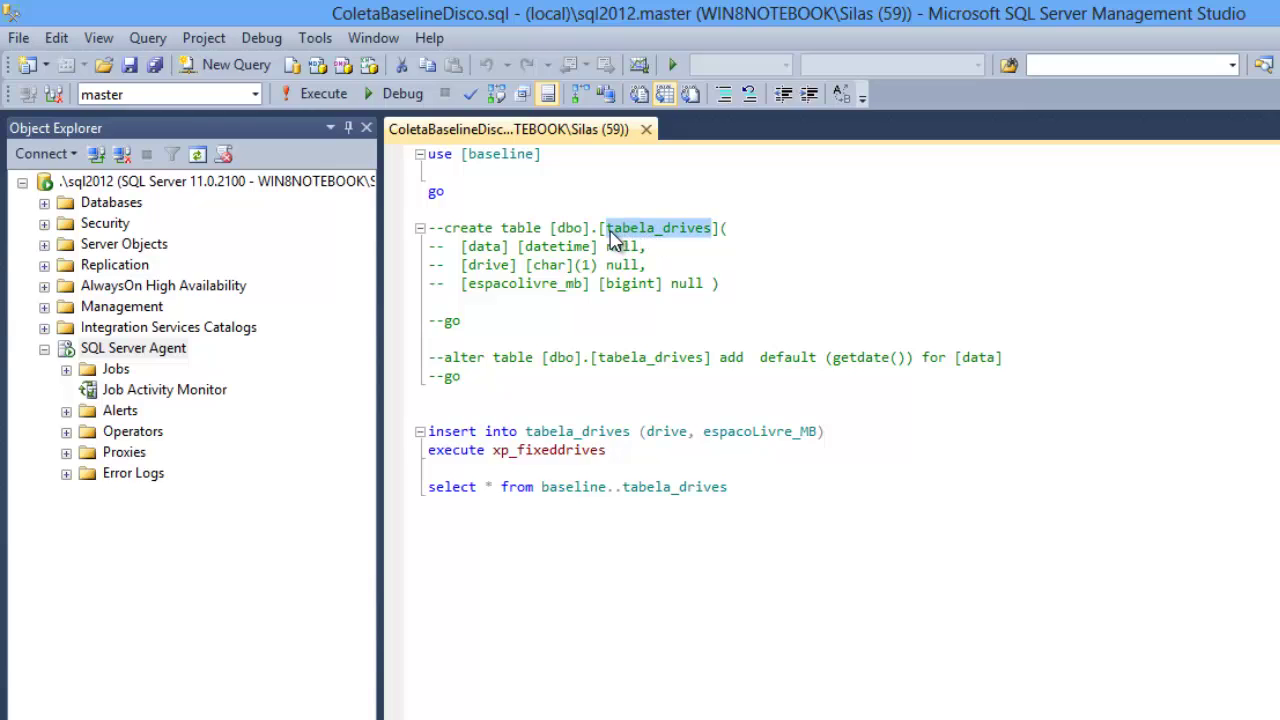
{"action": "left_click", "coordinate": [489, 247]}
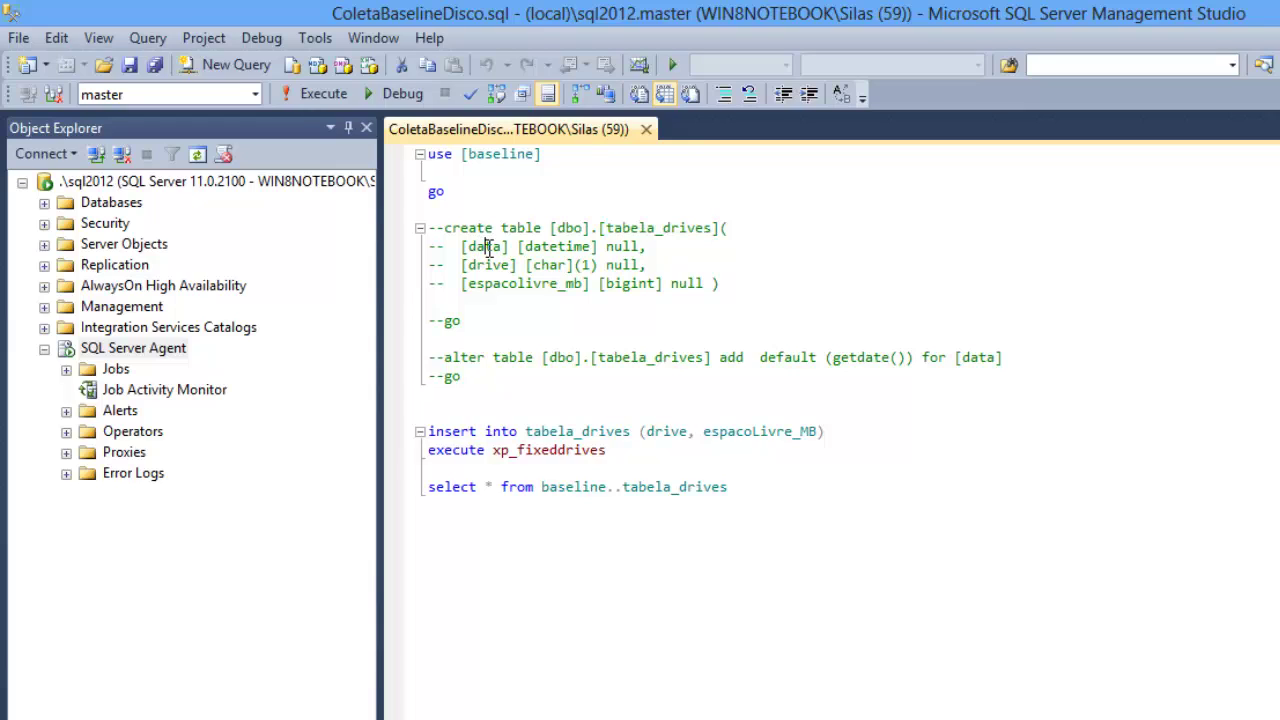
{"action": "double_click", "coordinate": [530, 283]}
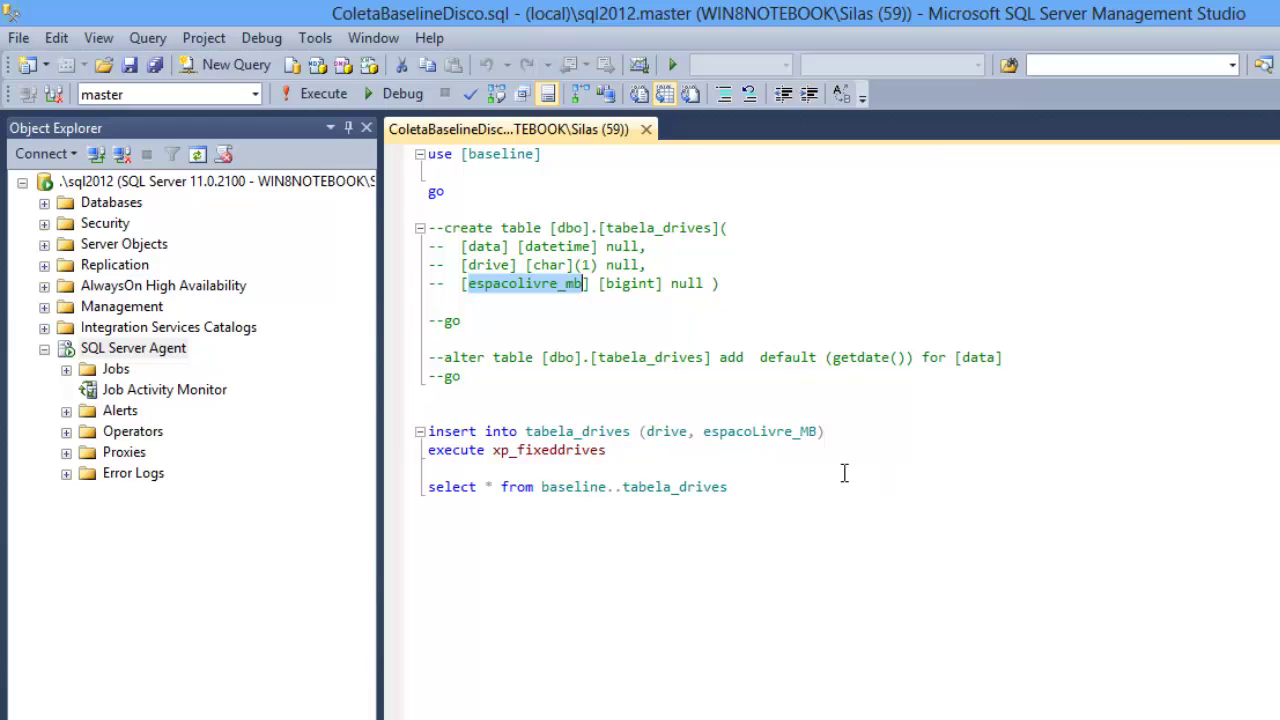
Step: Select only the 'execute xp_fixeddrives' statement
{"action": "left_click", "coordinate": [642, 450]}
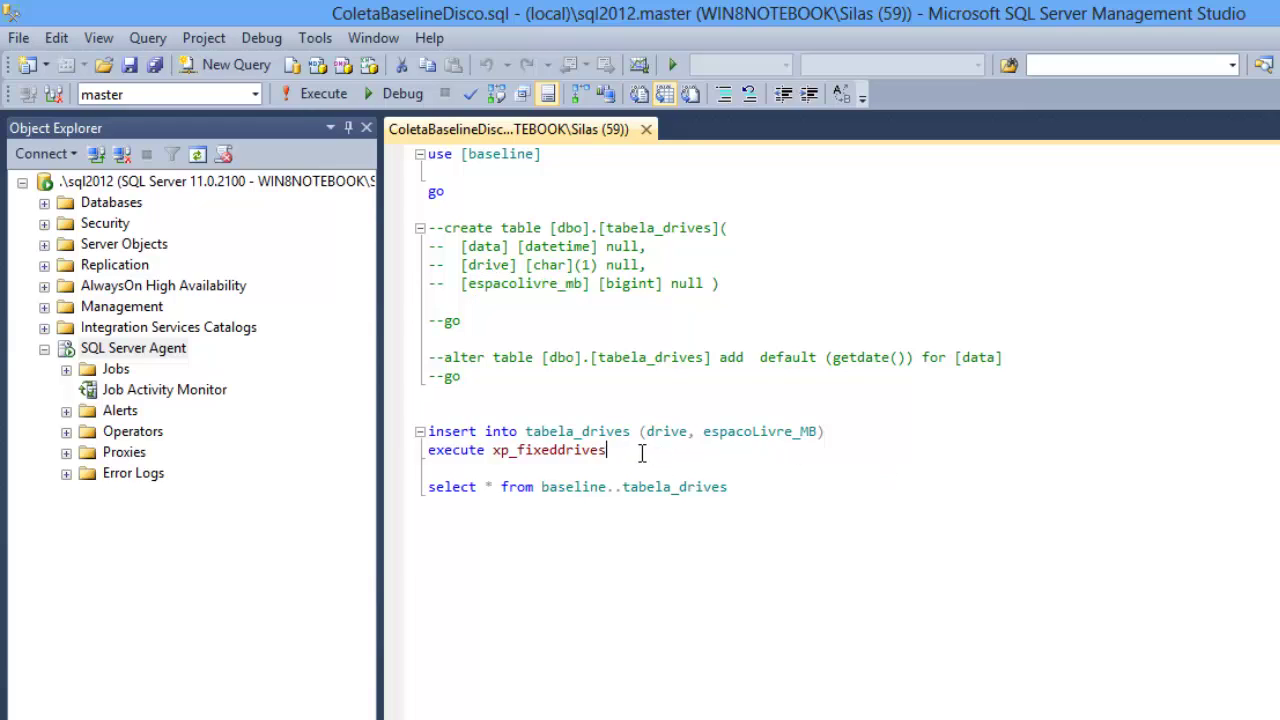
{"action": "left_click", "coordinate": [434, 460], "text": "shift"}
{"action": "left_click", "coordinate": [430, 464]}
{"action": "left_click", "coordinate": [626, 455]}
{"action": "left_click_drag", "start_coordinate": [634, 449], "coordinate": [421, 450]}
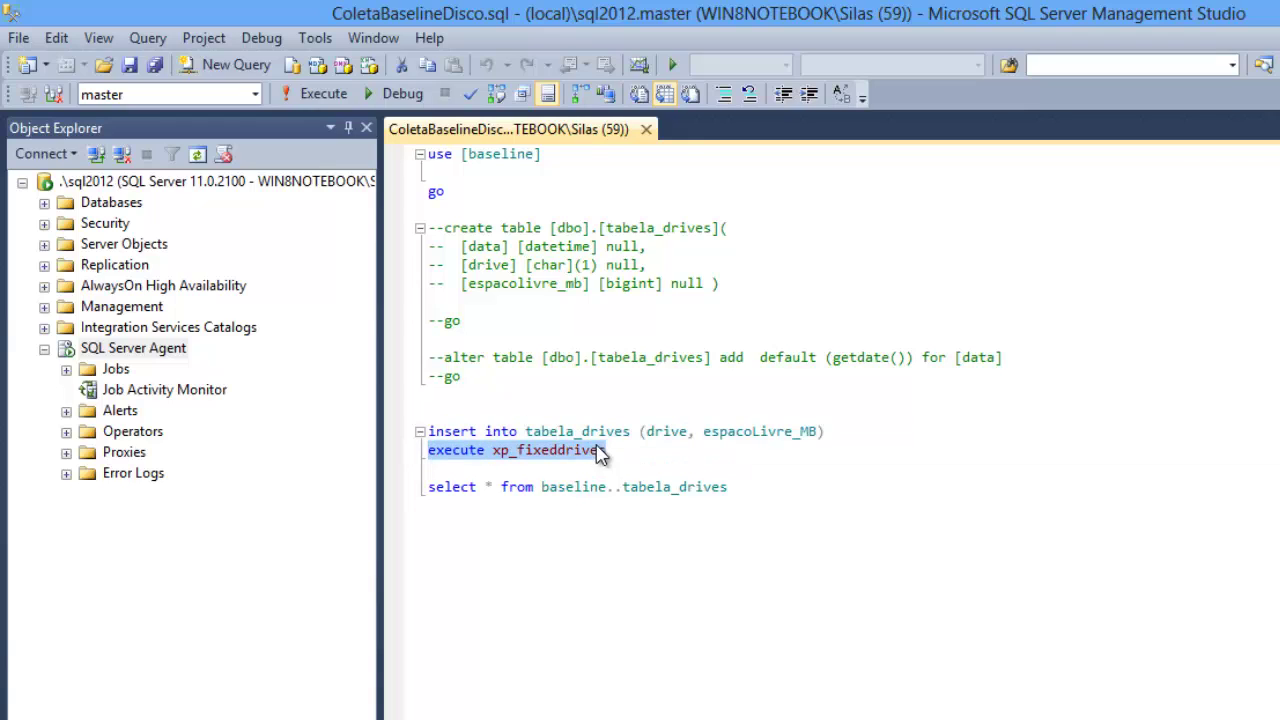
Step: Run xp_fixeddrives, showing free space of 243867 MB on C, 76522 on F, 2951 on I
{"action": "left_click", "coordinate": [328, 93]}
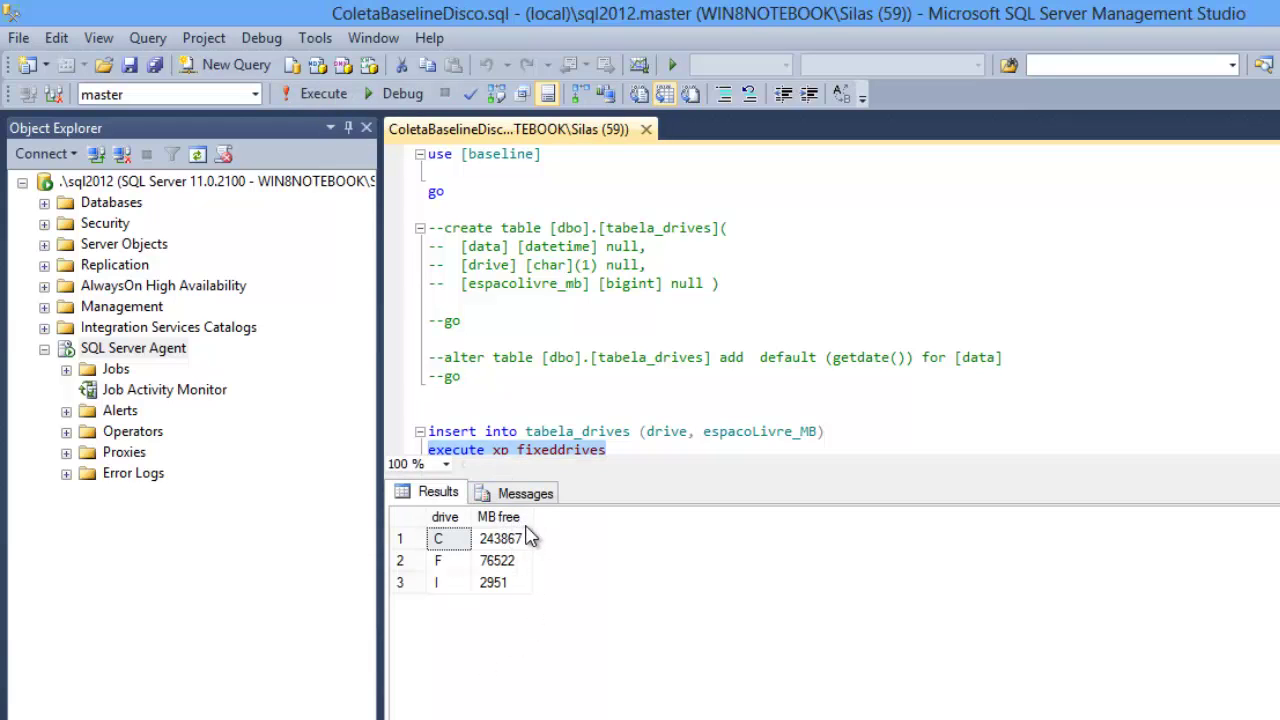
{"action": "left_click", "coordinate": [837, 414]}
{"action": "scroll", "coordinate": [837, 414], "scroll_direction": "down", "scroll_amount": 1}
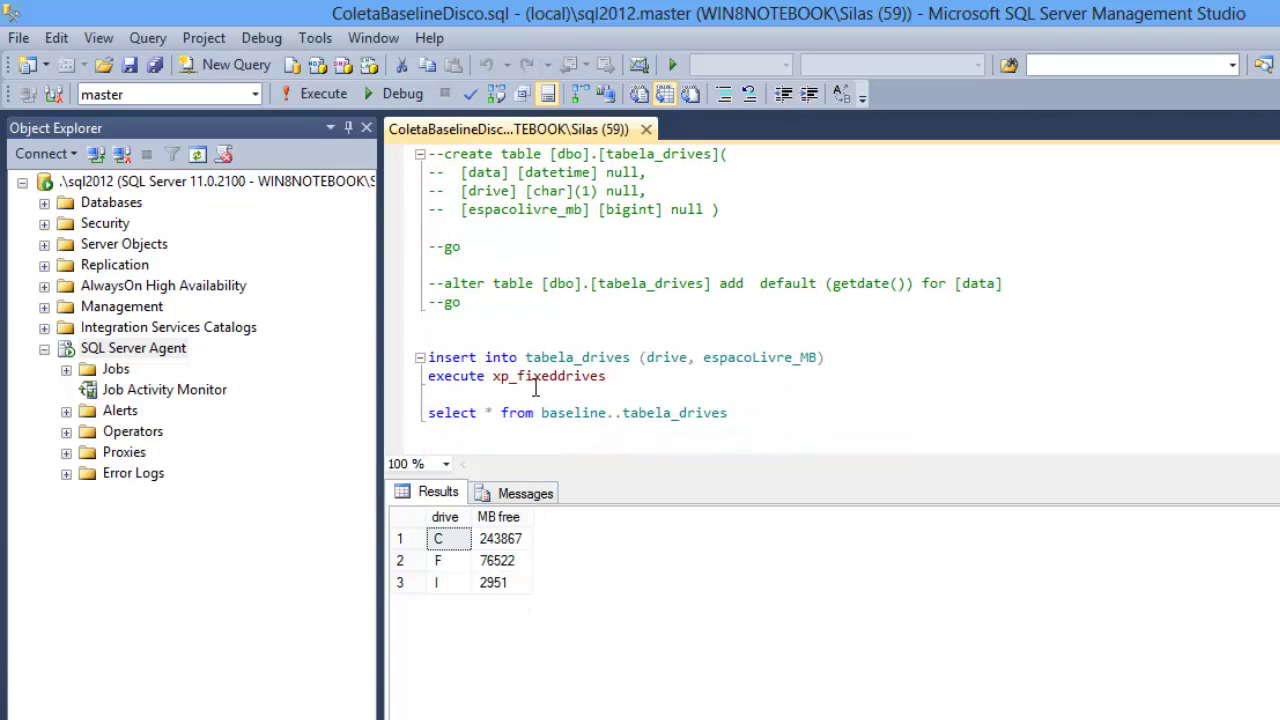
Step: Select the insert into tabela_drives and execute statements together
{"action": "left_click", "coordinate": [617, 376]}
{"action": "left_click_drag", "start_coordinate": [617, 376], "coordinate": [424, 357]}
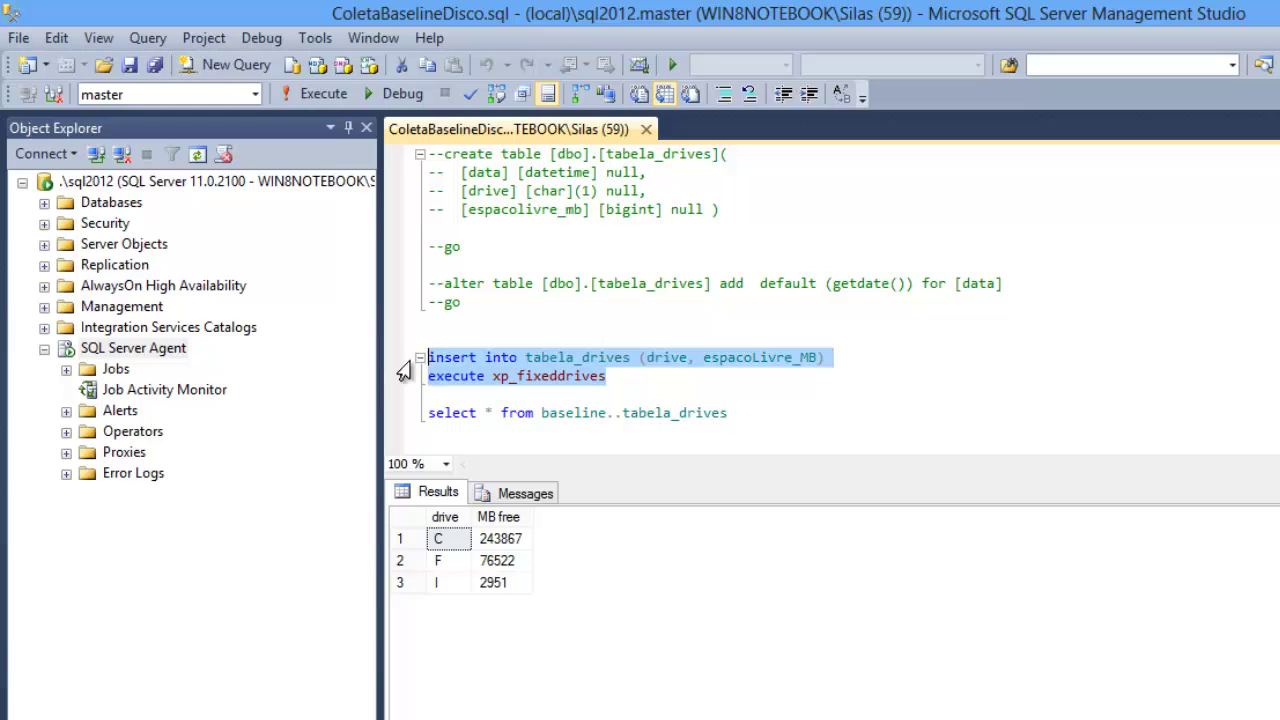
{"action": "left_click", "coordinate": [627, 376]}
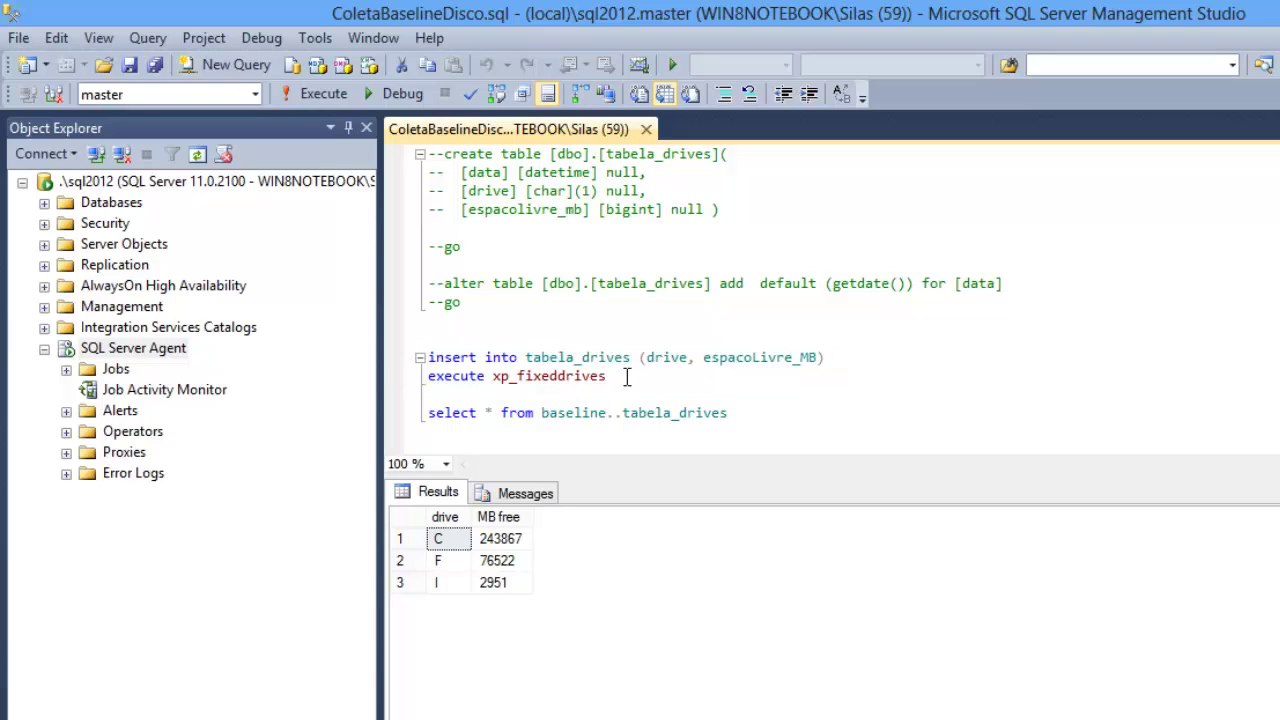
{"action": "left_click_drag", "start_coordinate": [627, 376], "coordinate": [428, 376]}
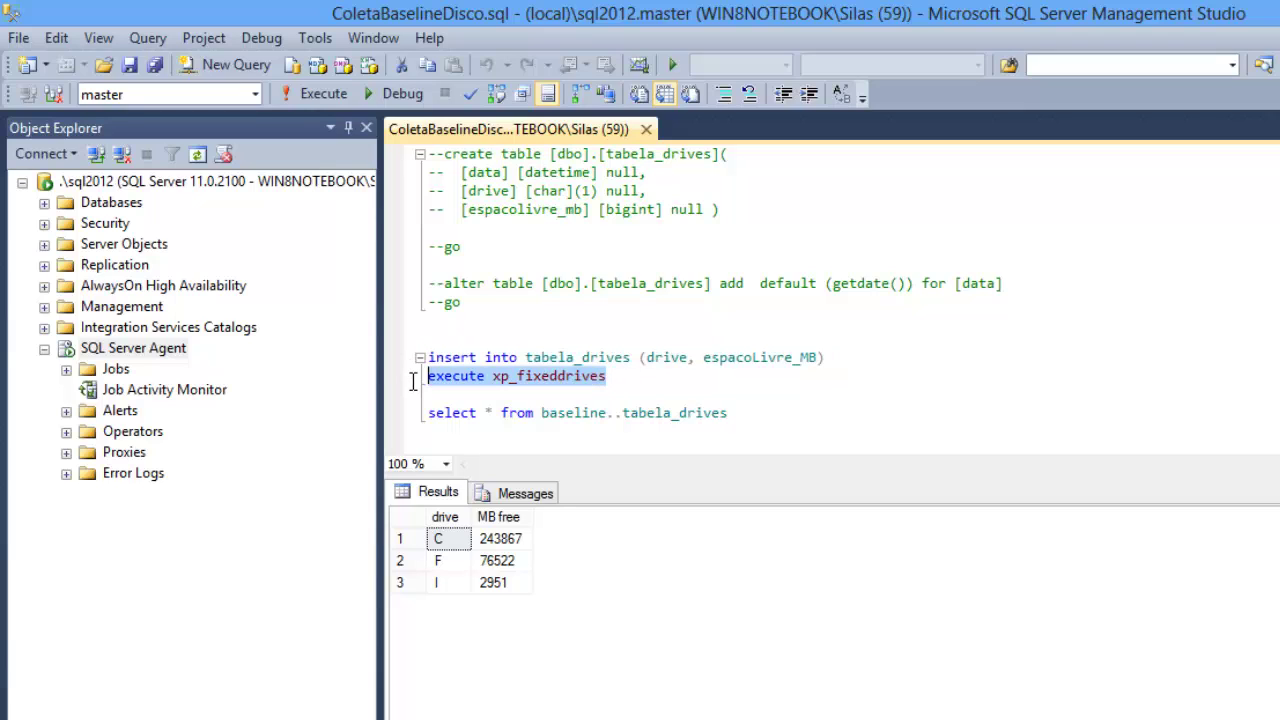
{"action": "double_click", "coordinate": [576, 360]}
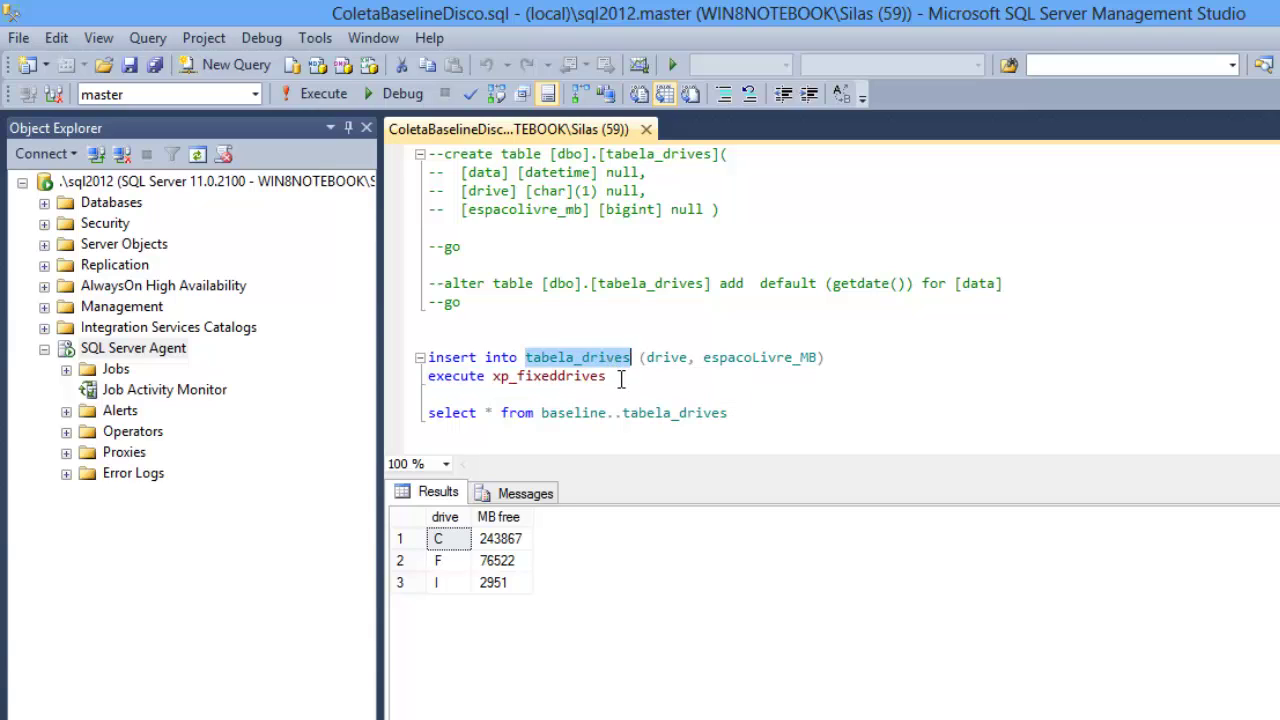
{"action": "left_click", "coordinate": [608, 377]}
{"action": "left_click_drag", "start_coordinate": [608, 377], "coordinate": [402, 362]}
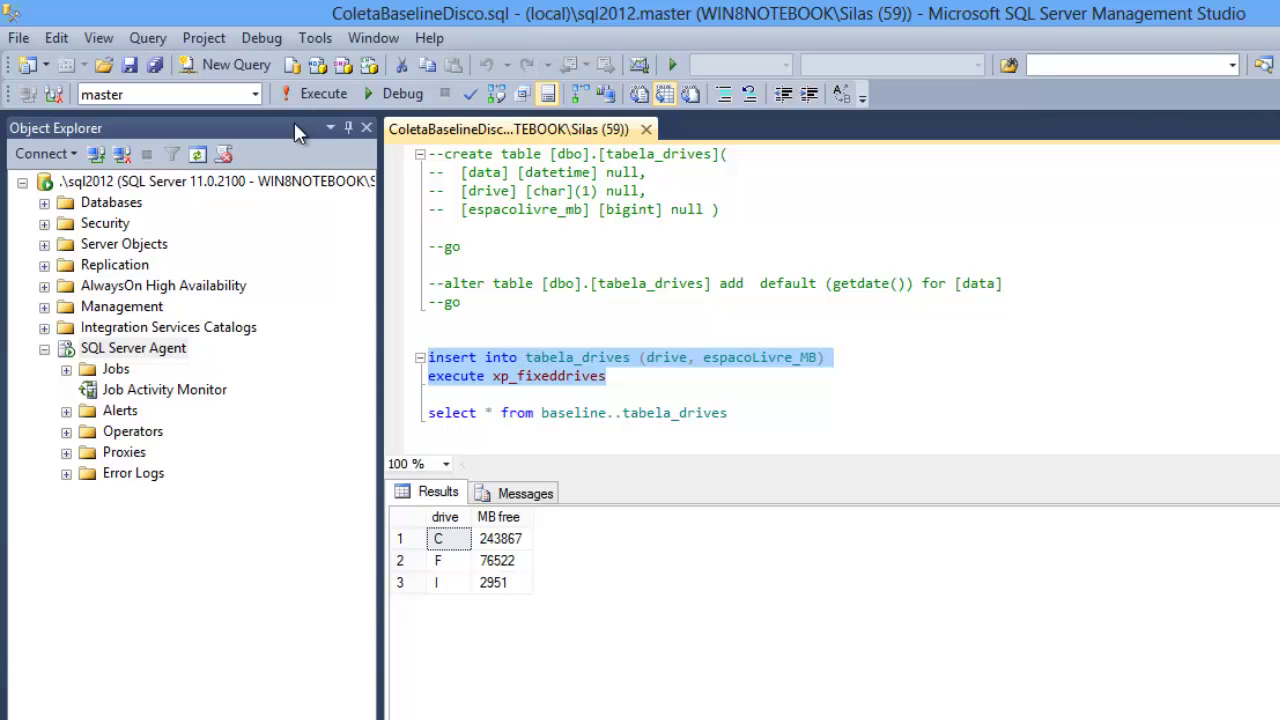
Step: Run the insert against the baseline database to record current drive free space
{"action": "left_click", "coordinate": [255, 94]}
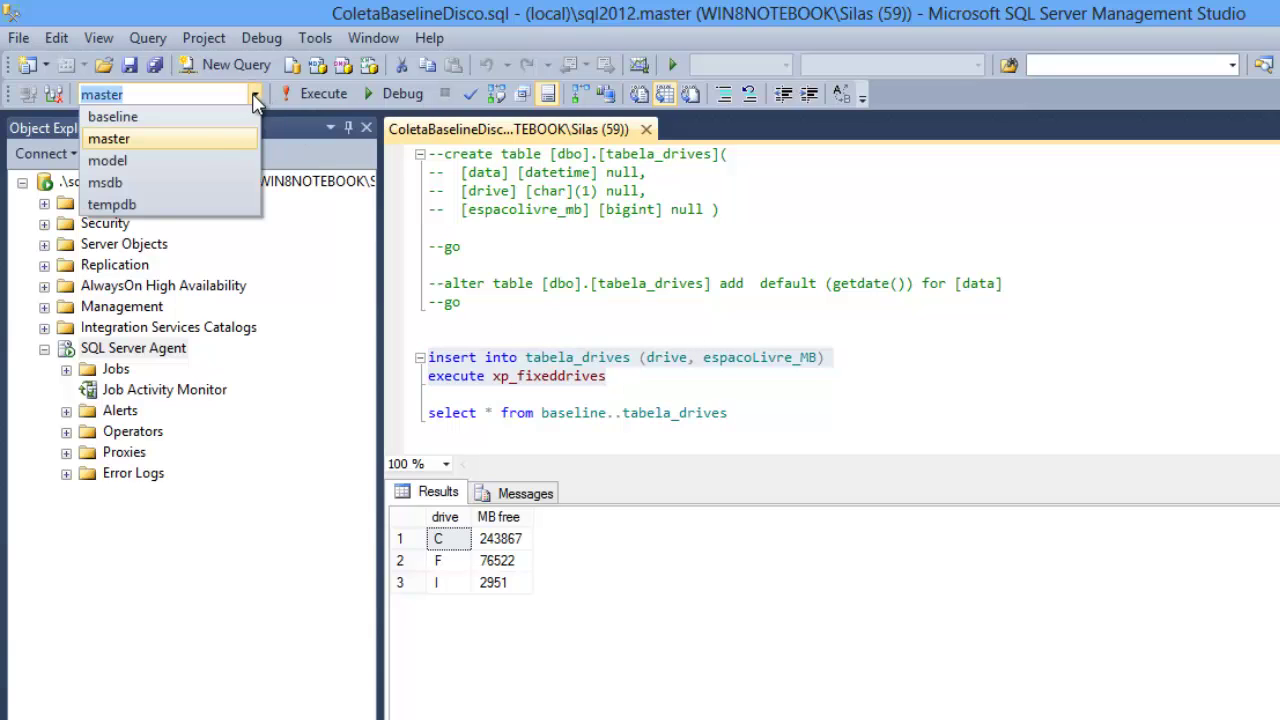
{"action": "left_click", "coordinate": [215, 116]}
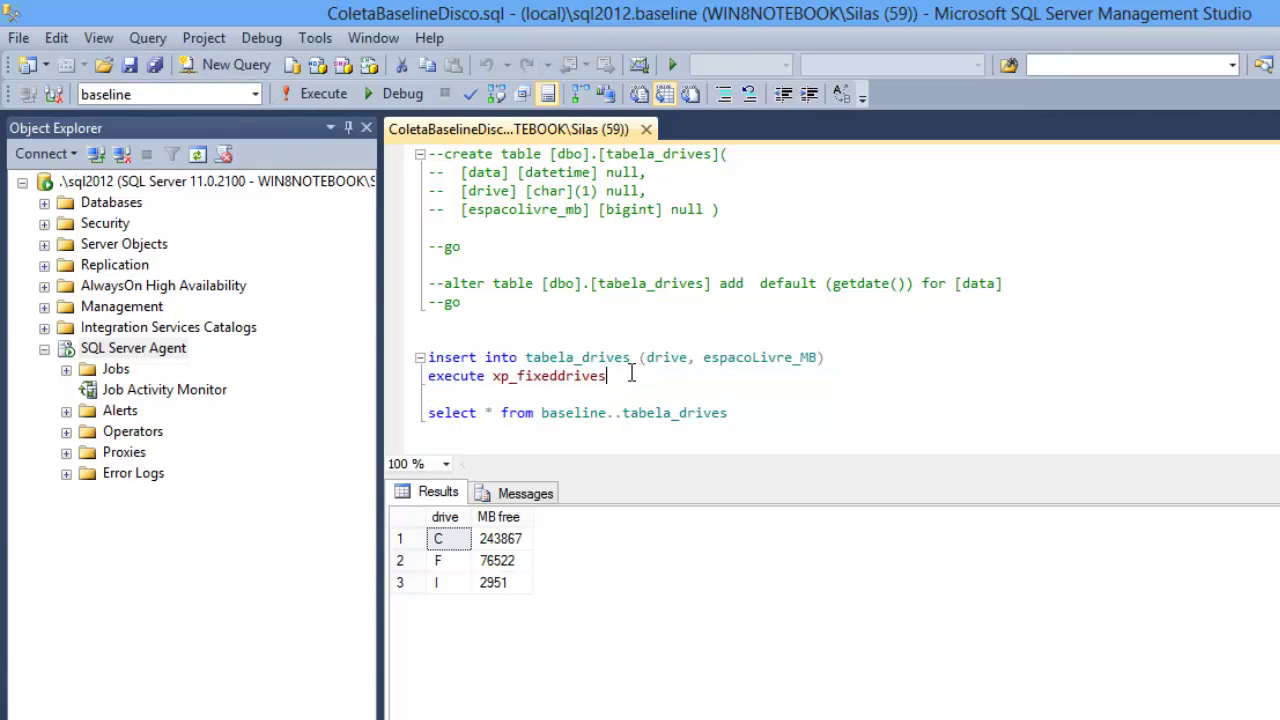
{"action": "key", "text": "F5"}
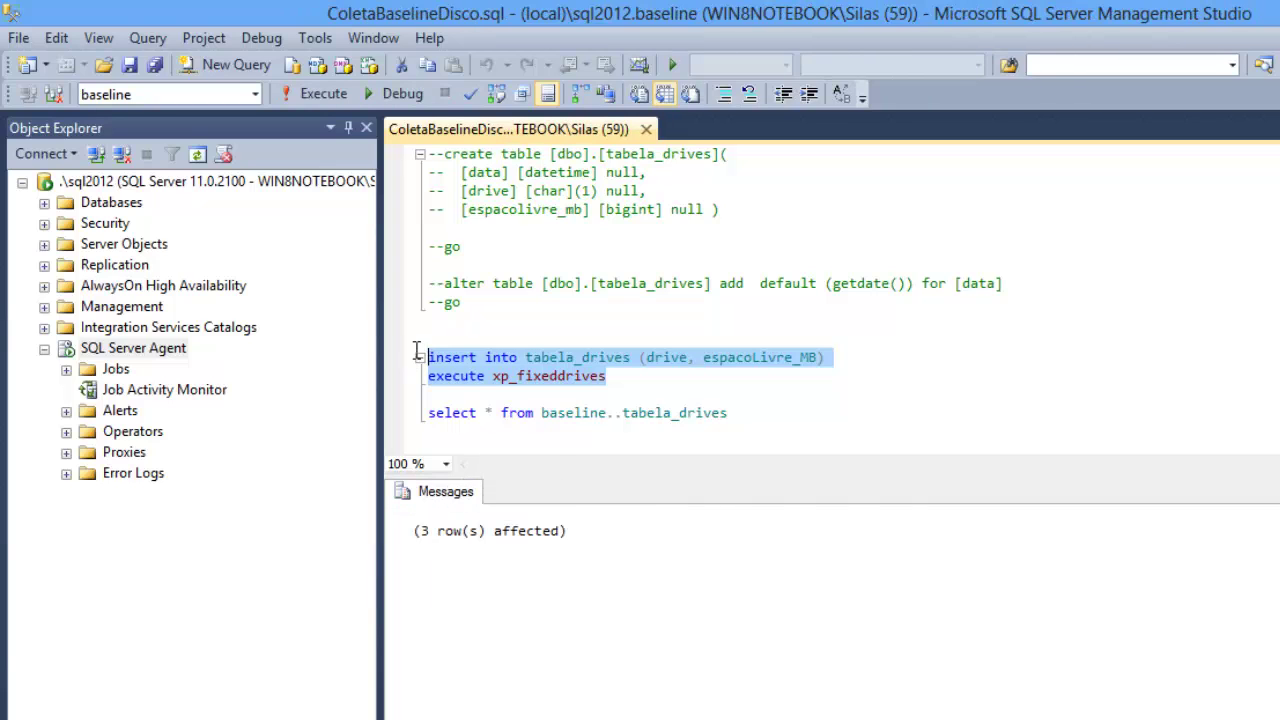
Step: Query tabela_drives and check the newest disk-space row
{"action": "left_click_drag", "start_coordinate": [740, 414], "coordinate": [428, 431]}
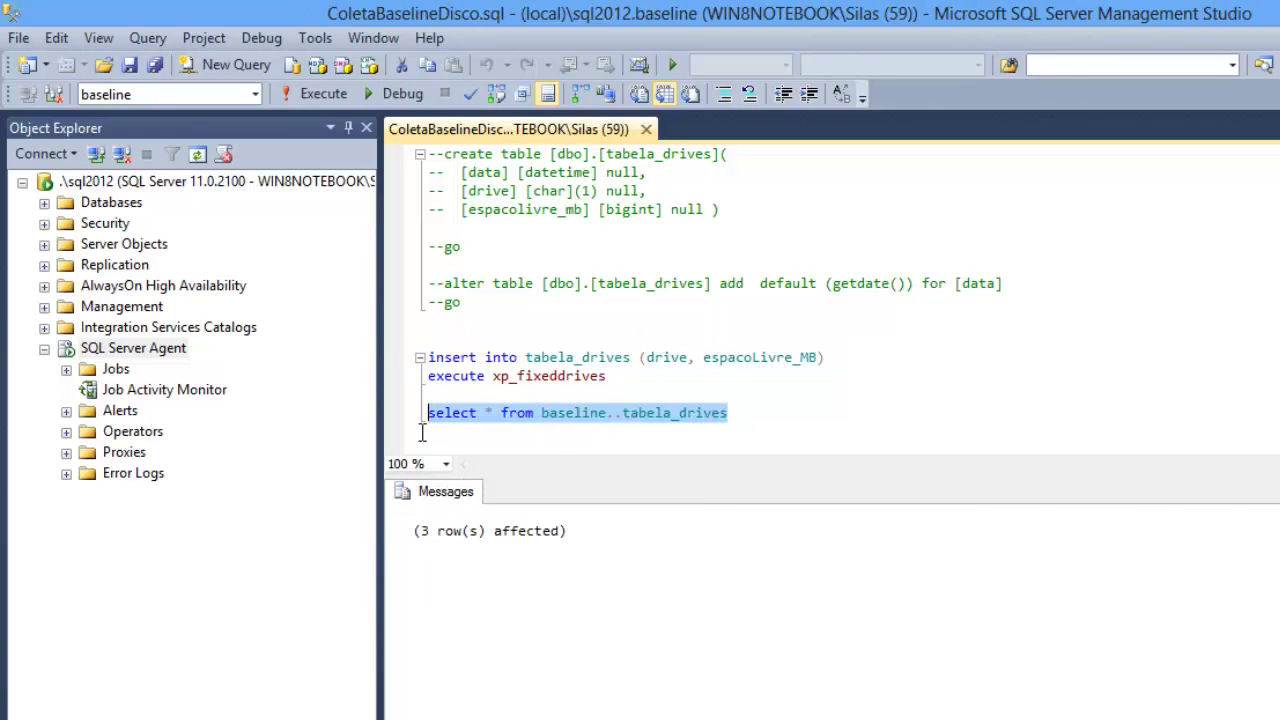
{"action": "key", "text": "F5"}
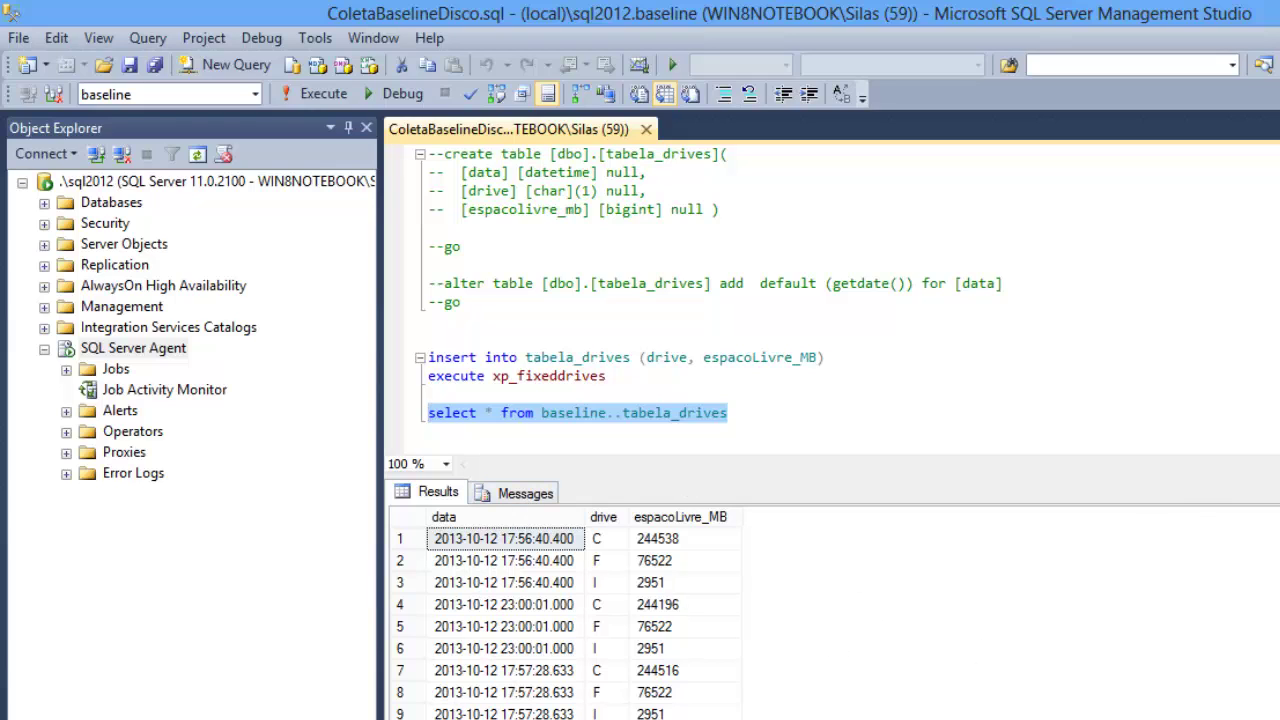
{"action": "scroll", "coordinate": [560, 620], "scroll_direction": "down", "scroll_amount": 1}
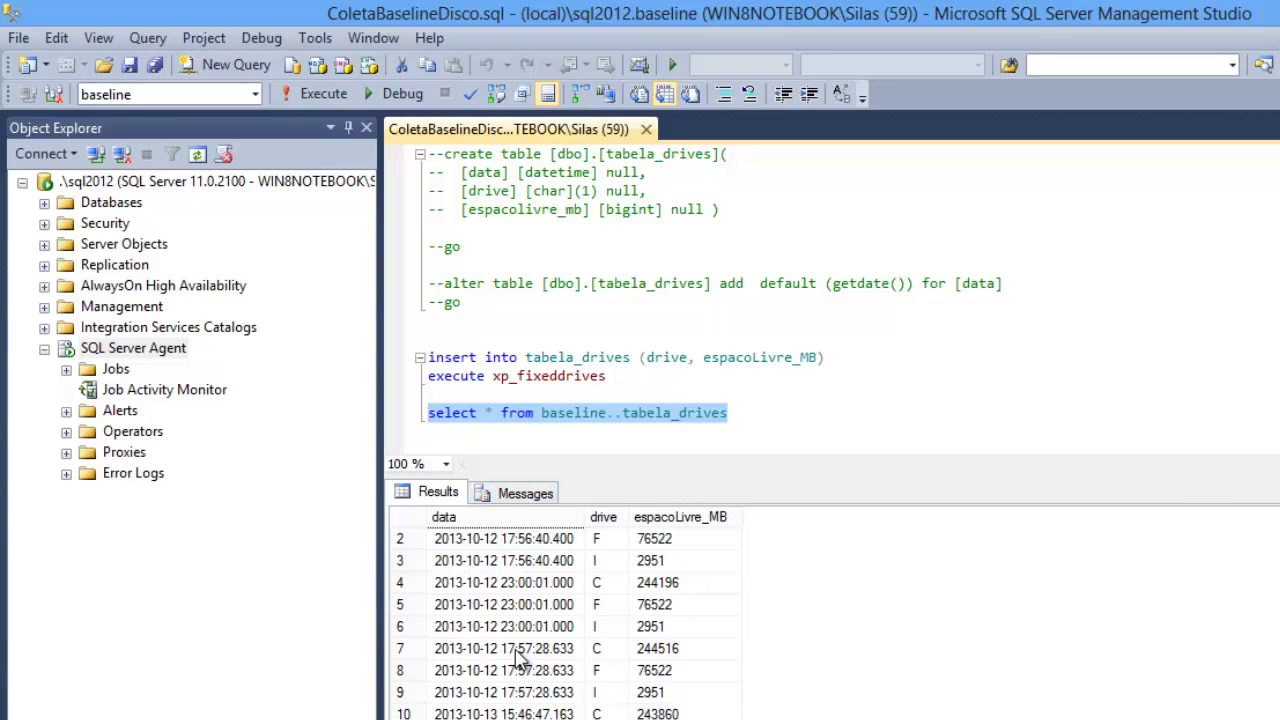
{"action": "left_click", "coordinate": [500, 714]}
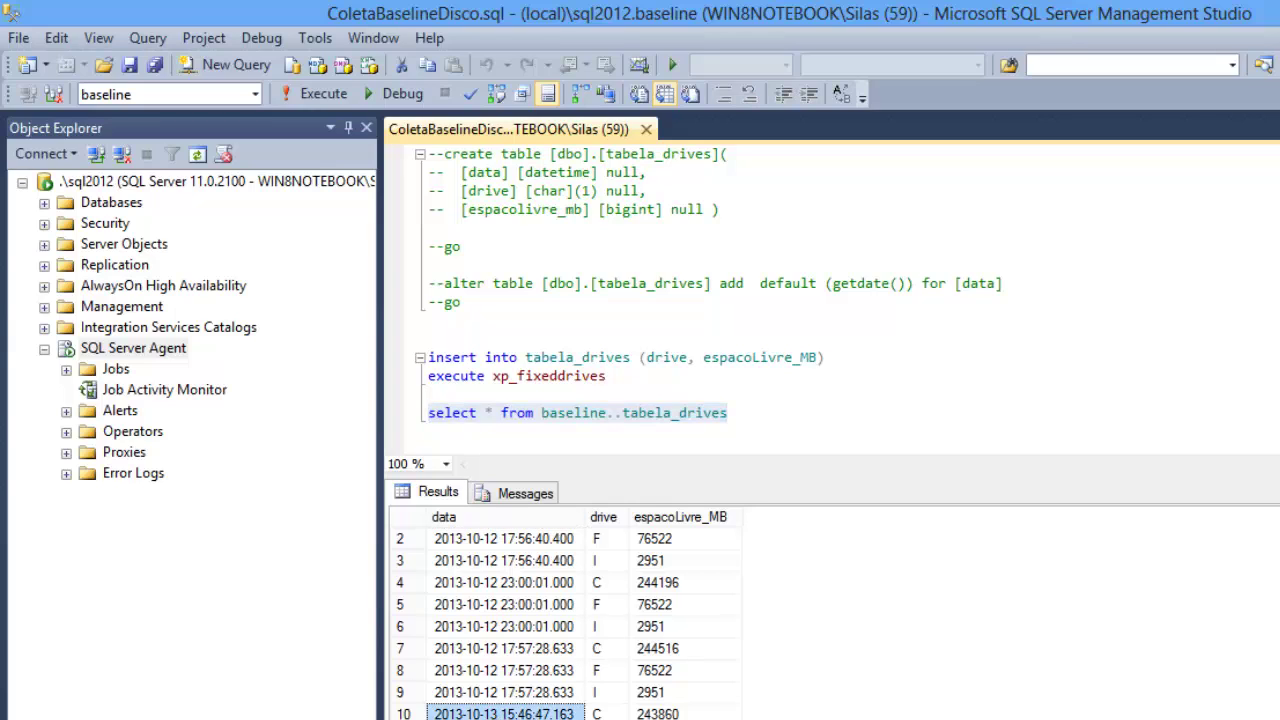
Step: Reselect the insert and execute statements and return to the New Job dialog
{"action": "left_click", "coordinate": [745, 402]}
{"action": "left_click_drag", "start_coordinate": [628, 376], "coordinate": [393, 368]}
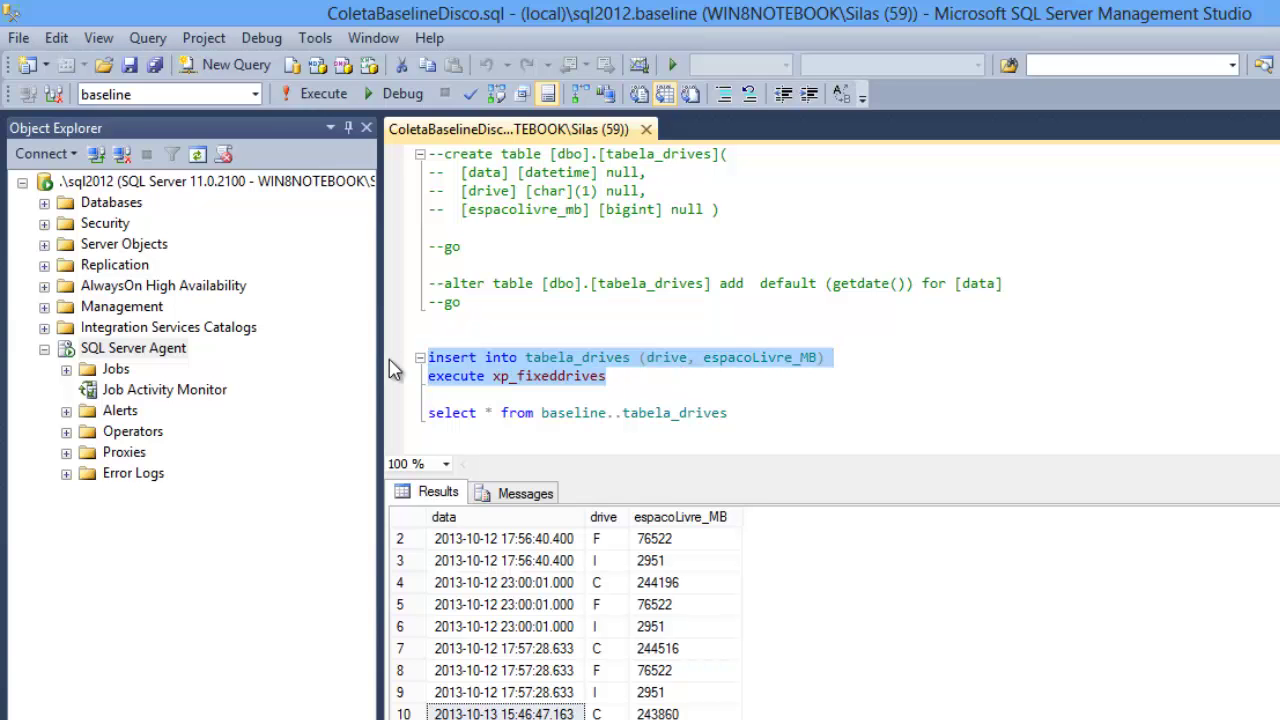
{"action": "key", "text": "alt+Tab"}
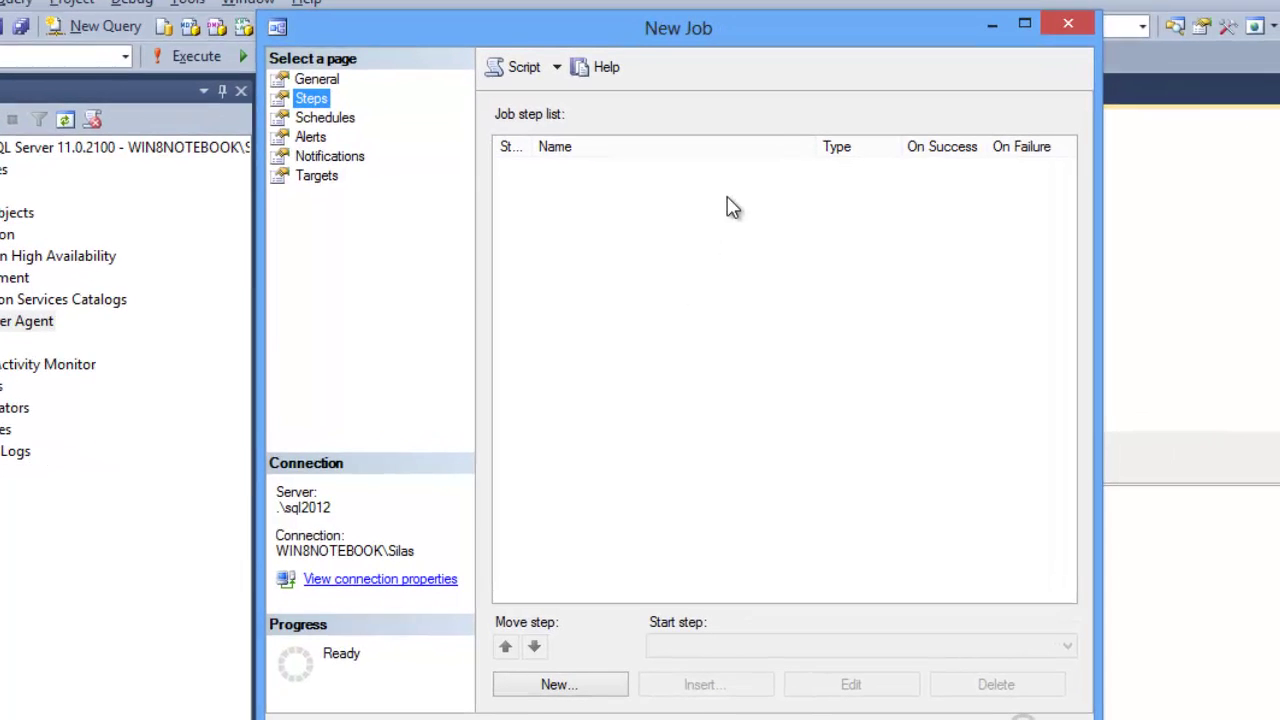
Step: Add a job step named 'xp_fixedrives - coleta espaço em disco' and review its type options
{"action": "left_click", "coordinate": [584, 694]}
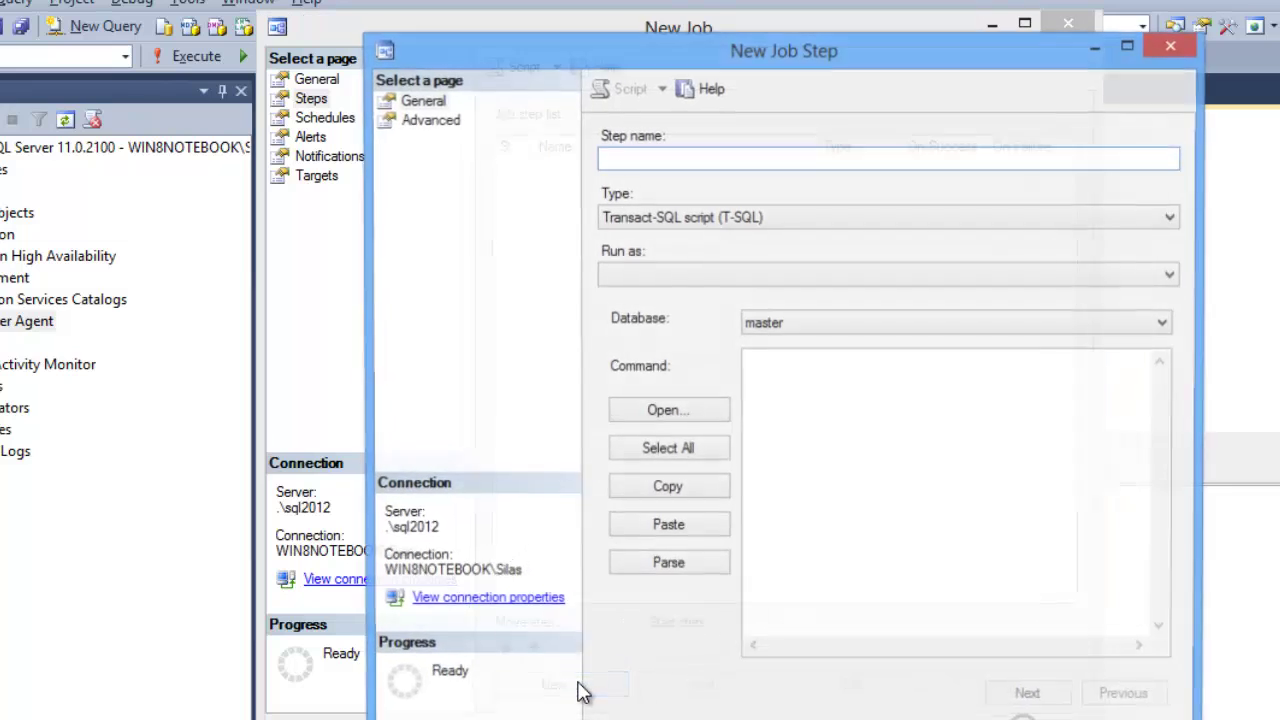
{"action": "left_click", "coordinate": [681, 154]}
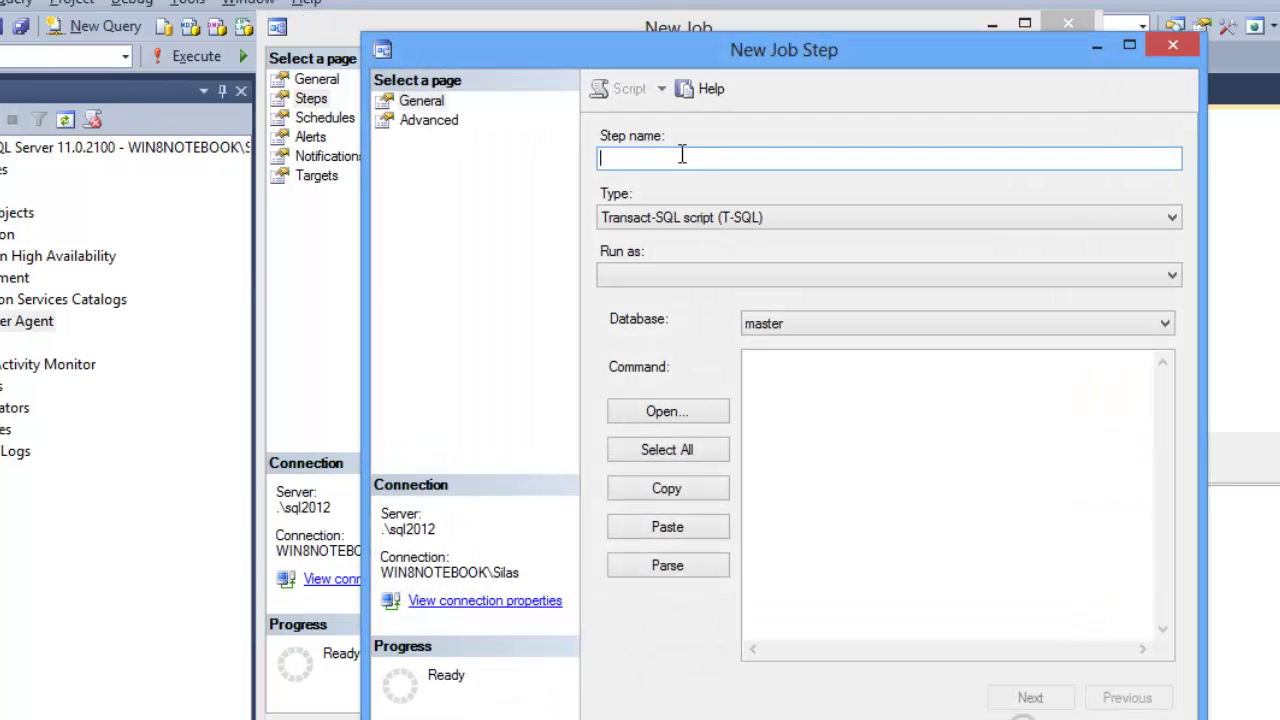
{"action": "type", "text": "xp_fixedrives - coleta espaço em disco"}
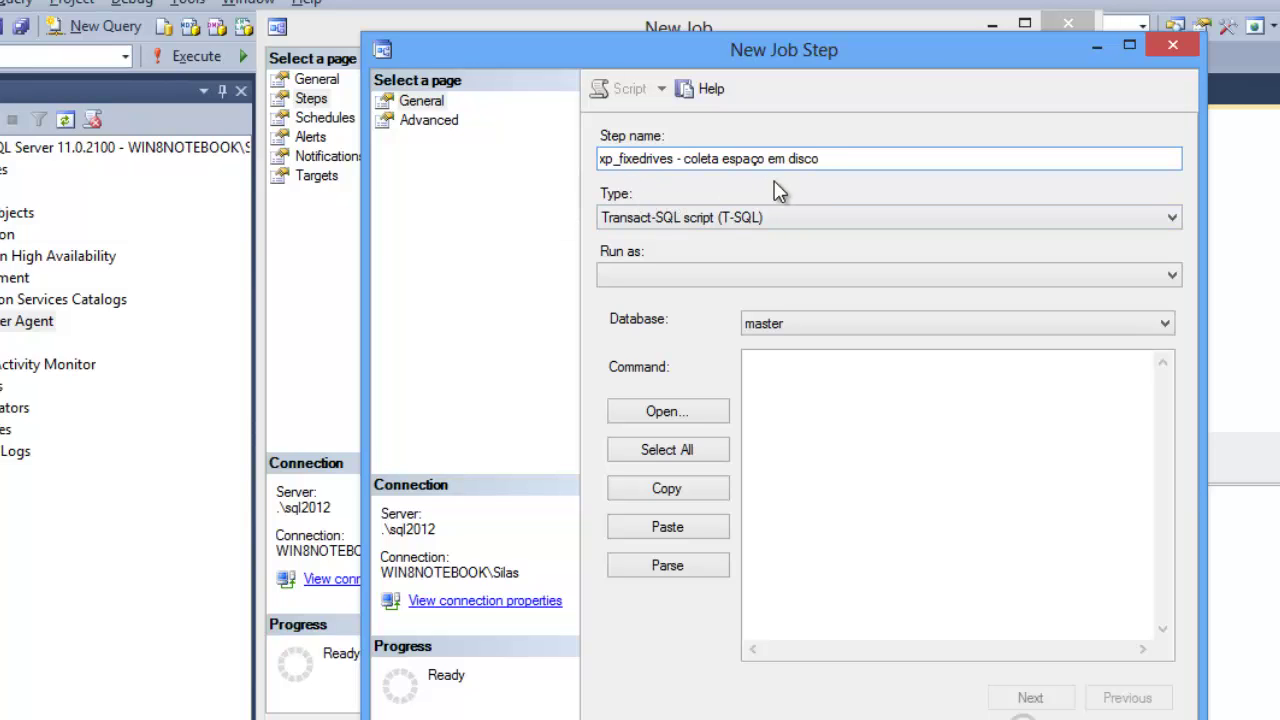
{"action": "left_click", "coordinate": [814, 226]}
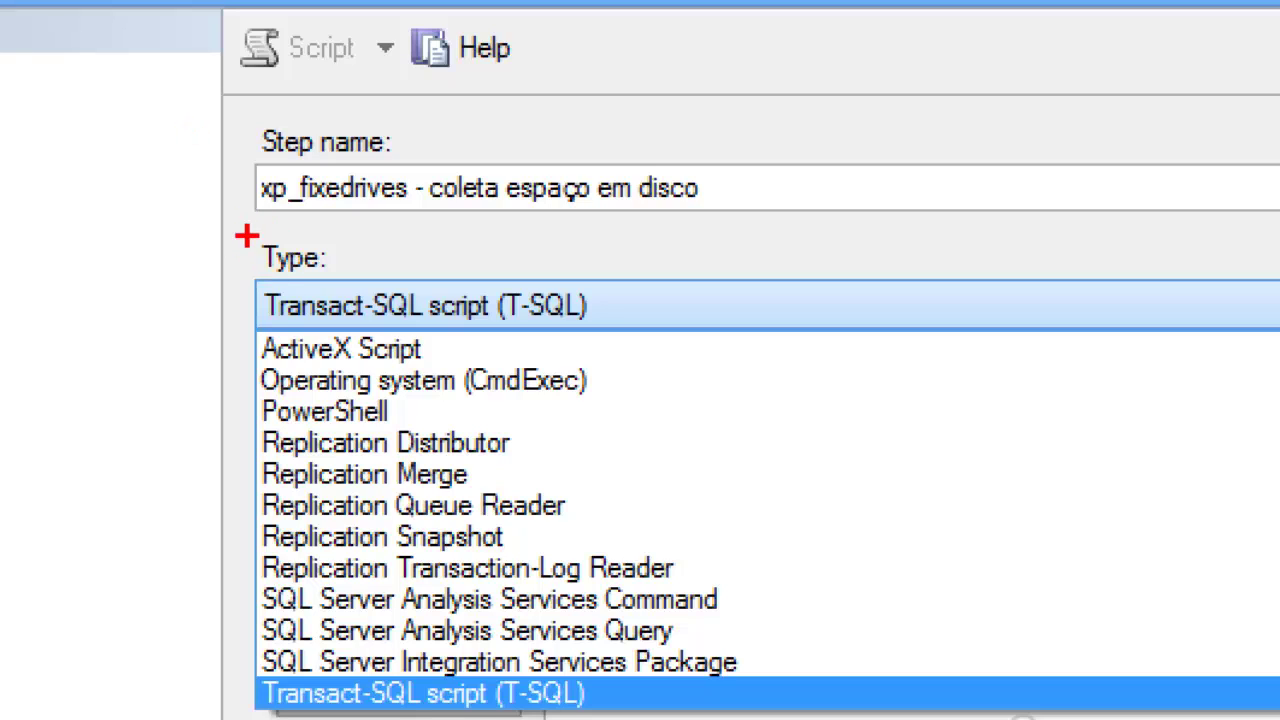
{"action": "mouse_move", "coordinate": [245, 235]}
{"action": "left_mouse_down"}
{"action": "mouse_move", "coordinate": [607, 427]}
{"action": "mouse_move", "coordinate": [615, 398]}
{"action": "mouse_move", "coordinate": [632, 397]}
{"action": "left_mouse_up"}
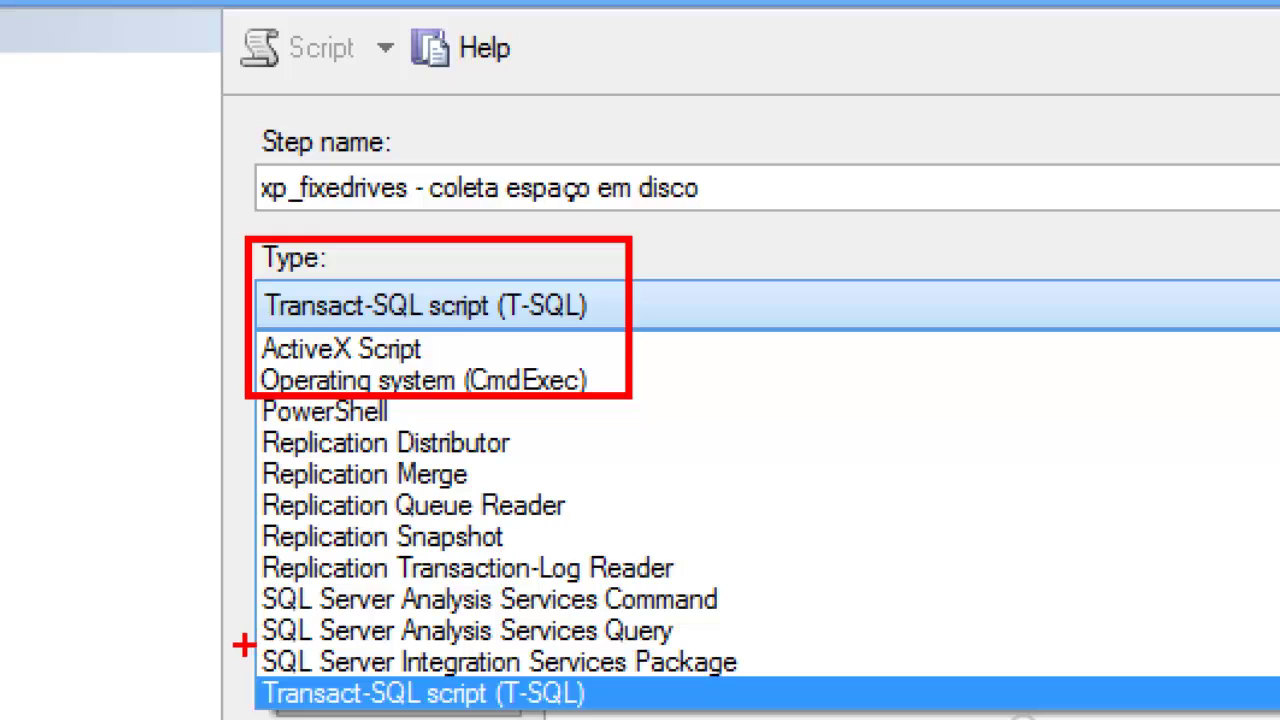
{"action": "left_click_drag", "start_coordinate": [243, 645], "coordinate": [787, 686]}
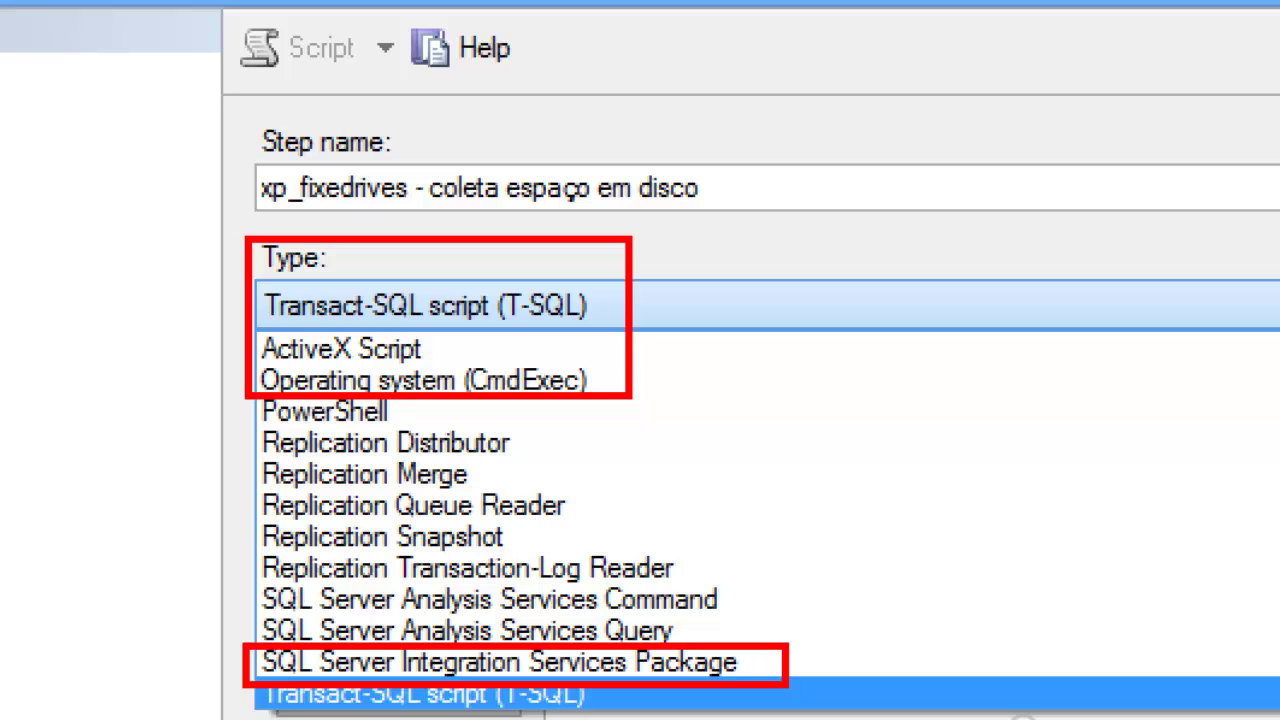
{"action": "key", "text": "Escape"}
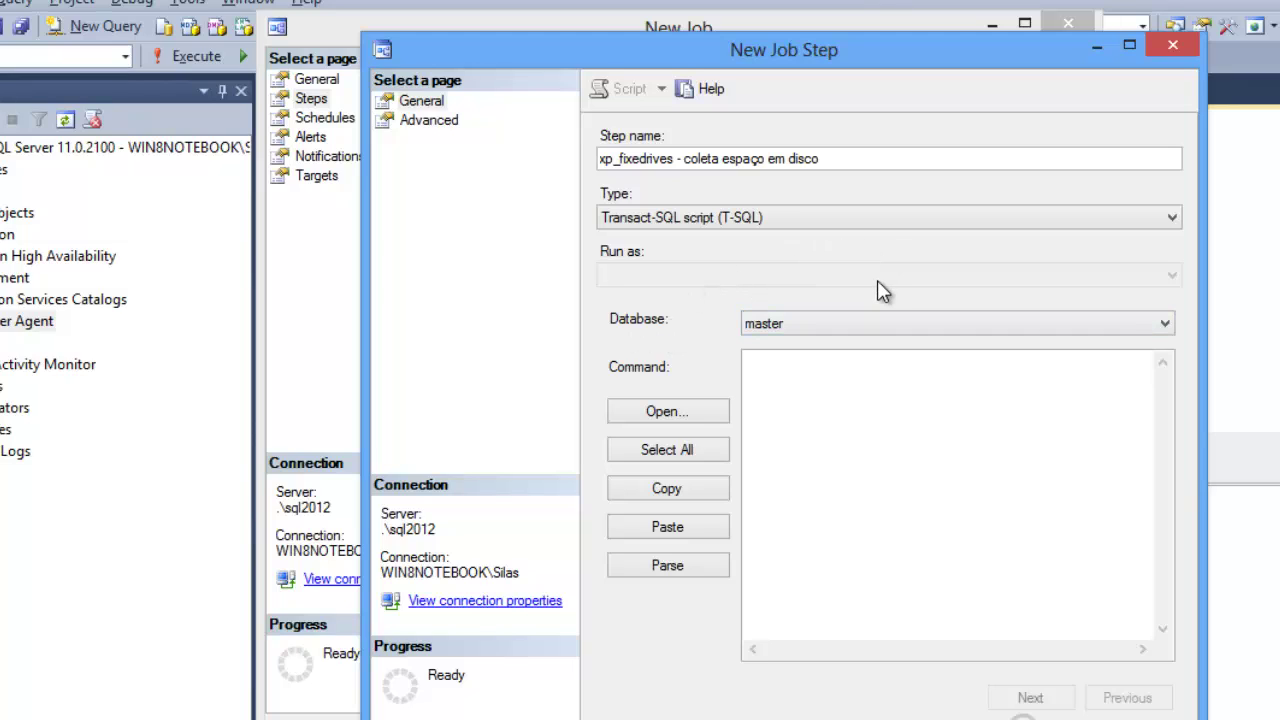
Step: Point the step at the baseline database, paste the insert/execute statements as its command, and save it
{"action": "left_click", "coordinate": [894, 320]}
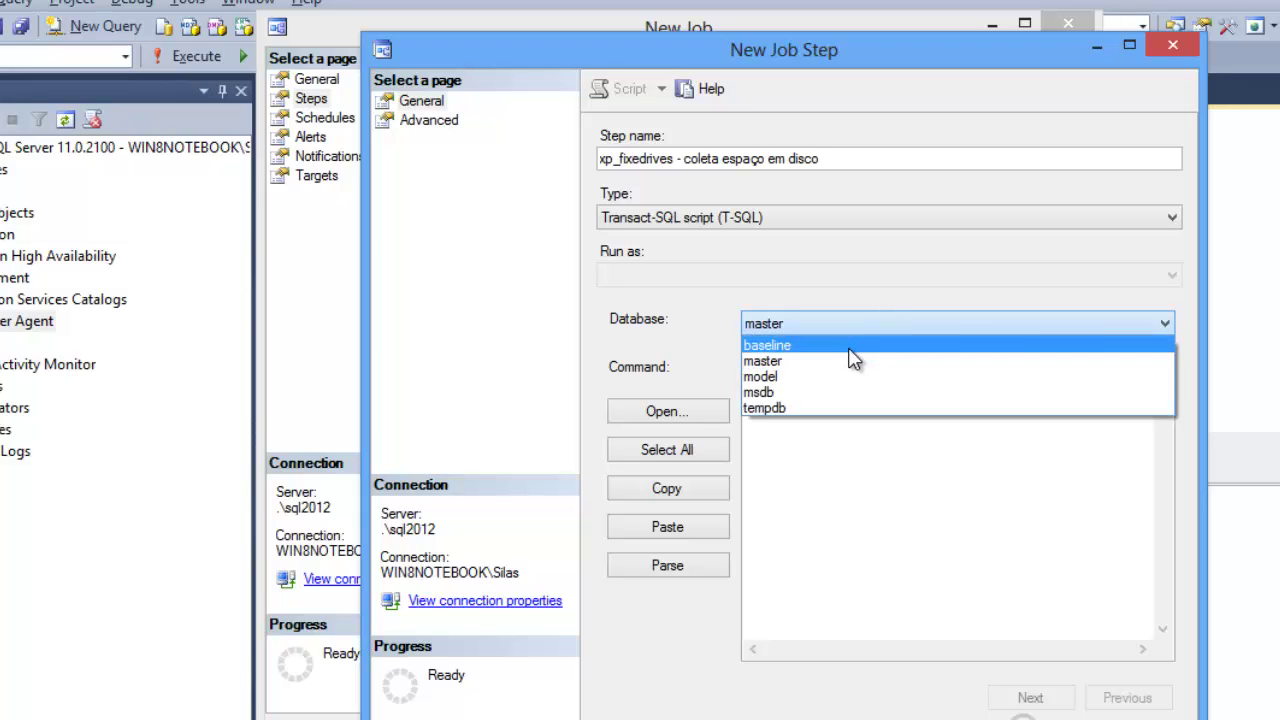
{"action": "left_click", "coordinate": [846, 345]}
{"action": "left_click", "coordinate": [825, 392]}
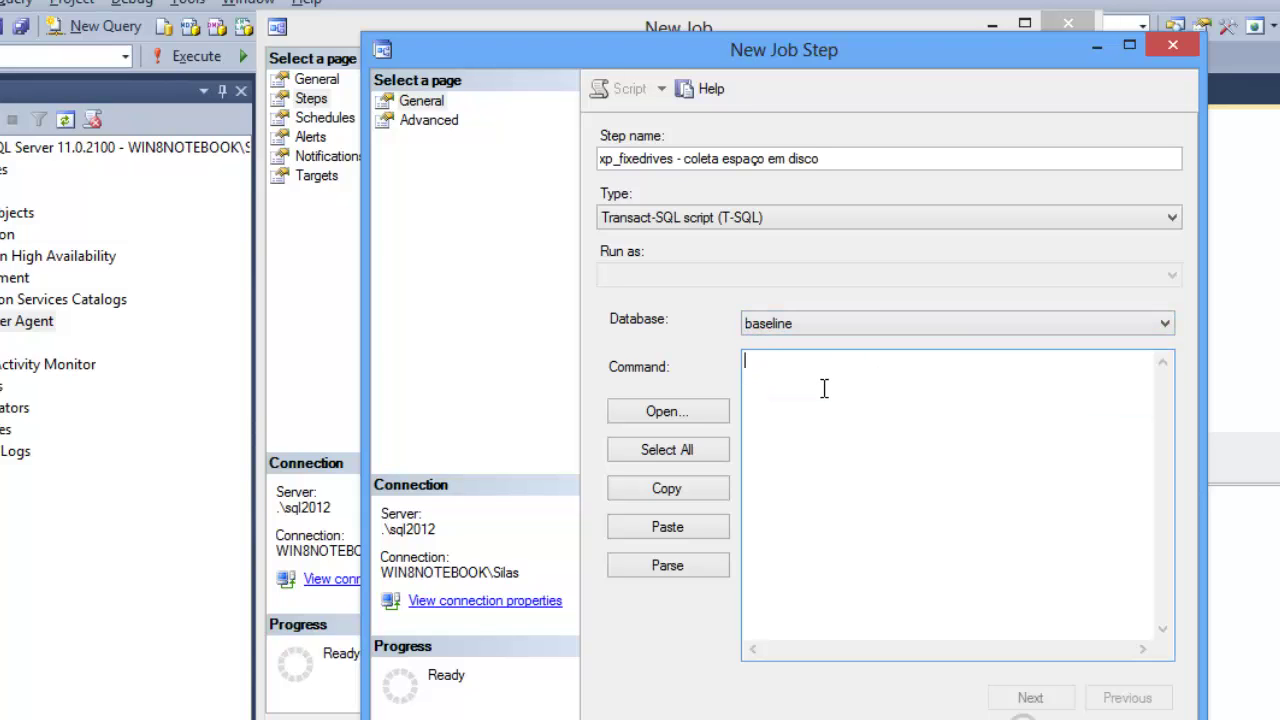
{"action": "right_click", "coordinate": [825, 398]}
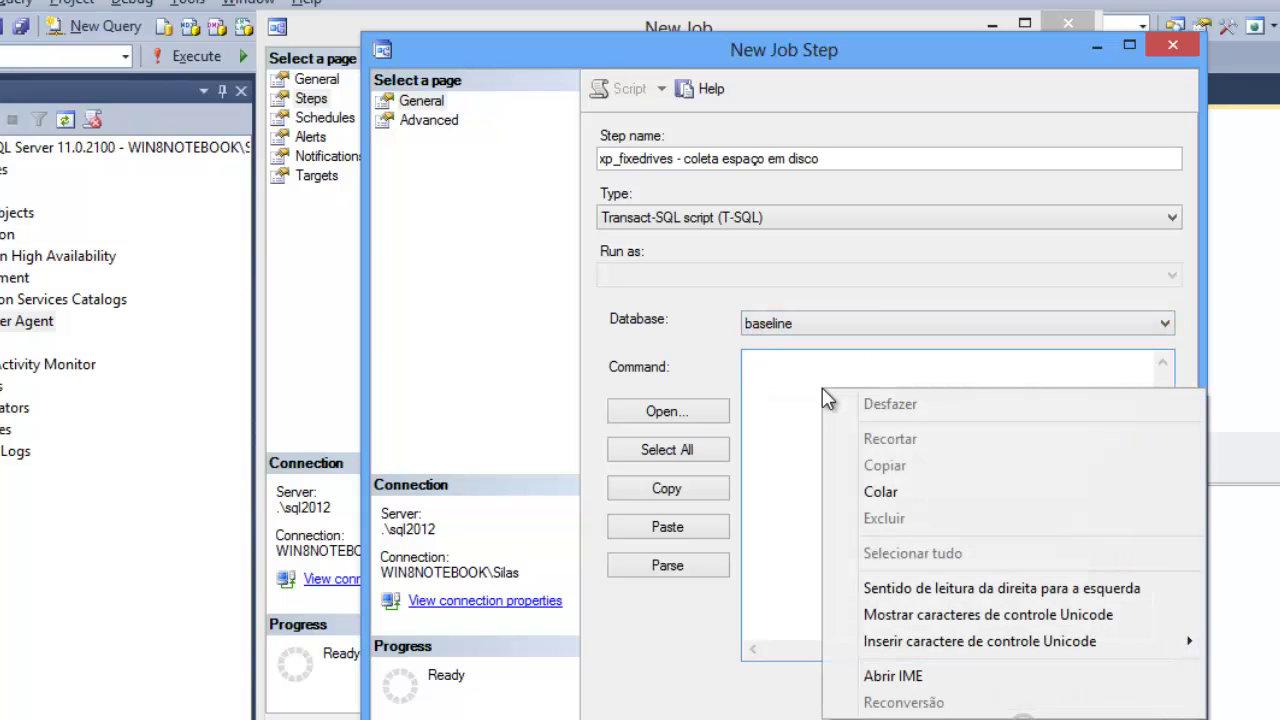
{"action": "left_click", "coordinate": [886, 492]}
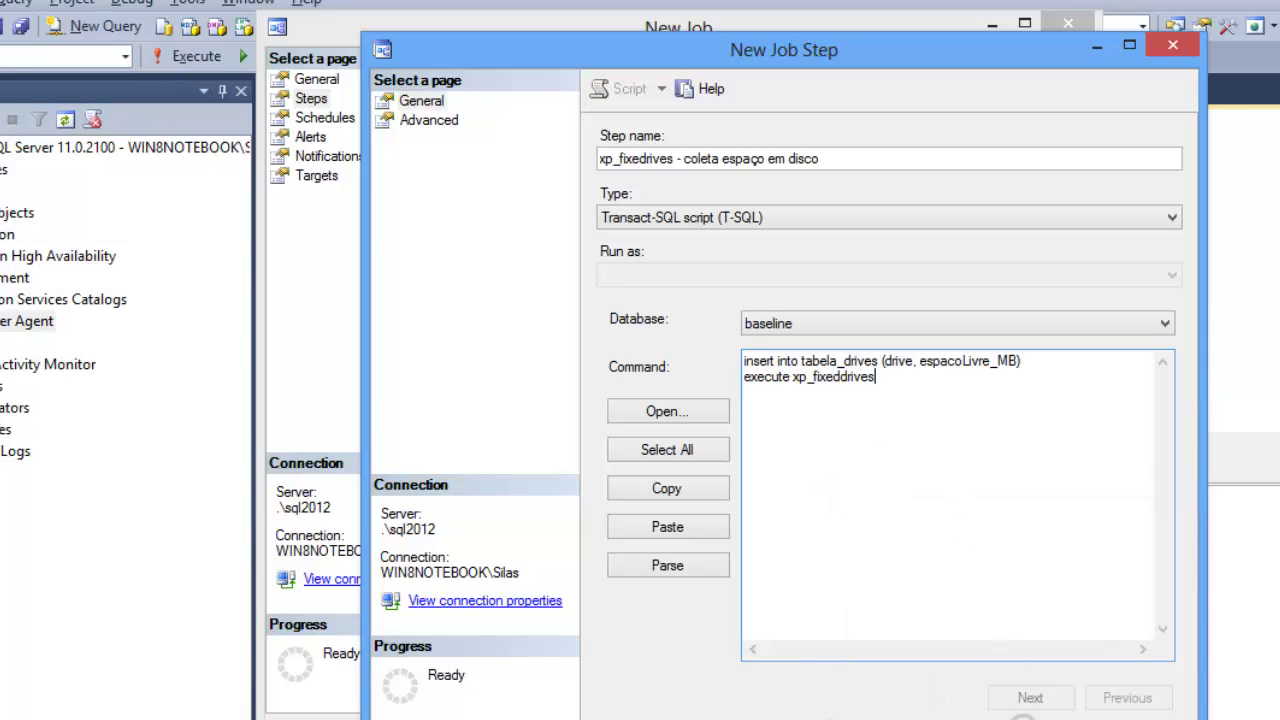
{"action": "left_click", "coordinate": [1046, 719]}
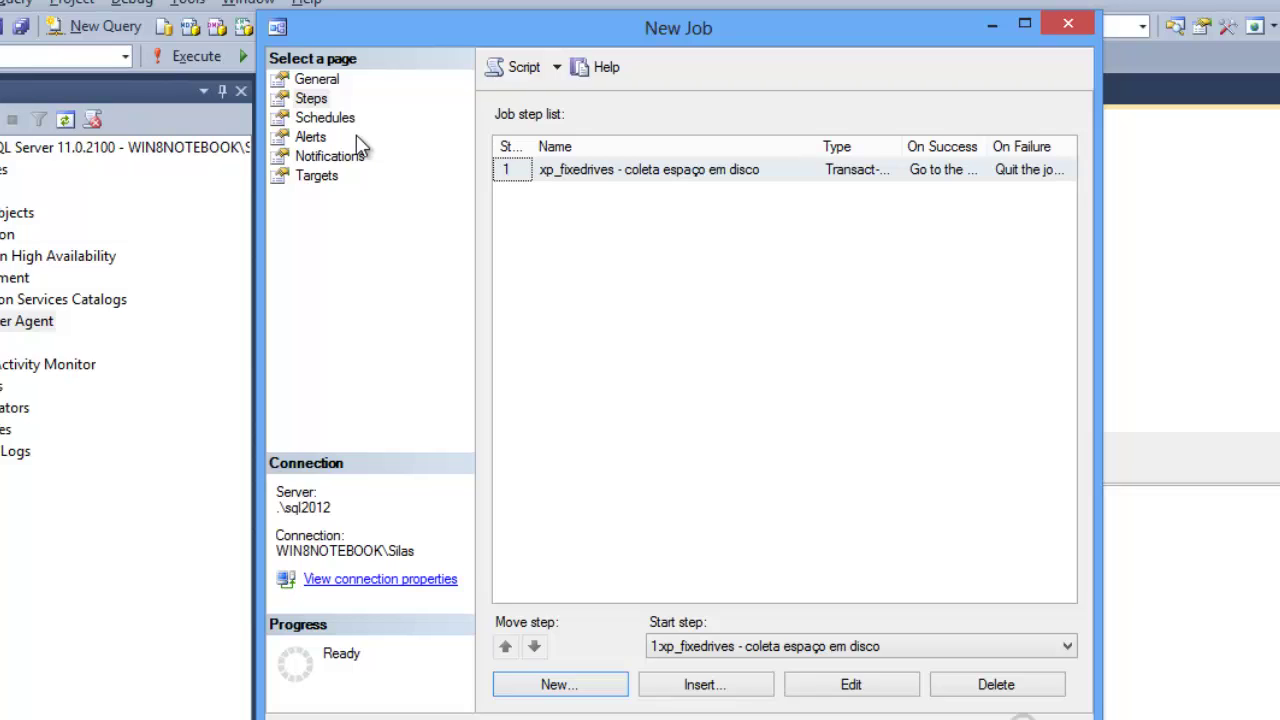
Step: Attach the existing Coleta Baseline schedule (daily, every 1 minute) to the new job
{"action": "left_click", "coordinate": [342, 118]}
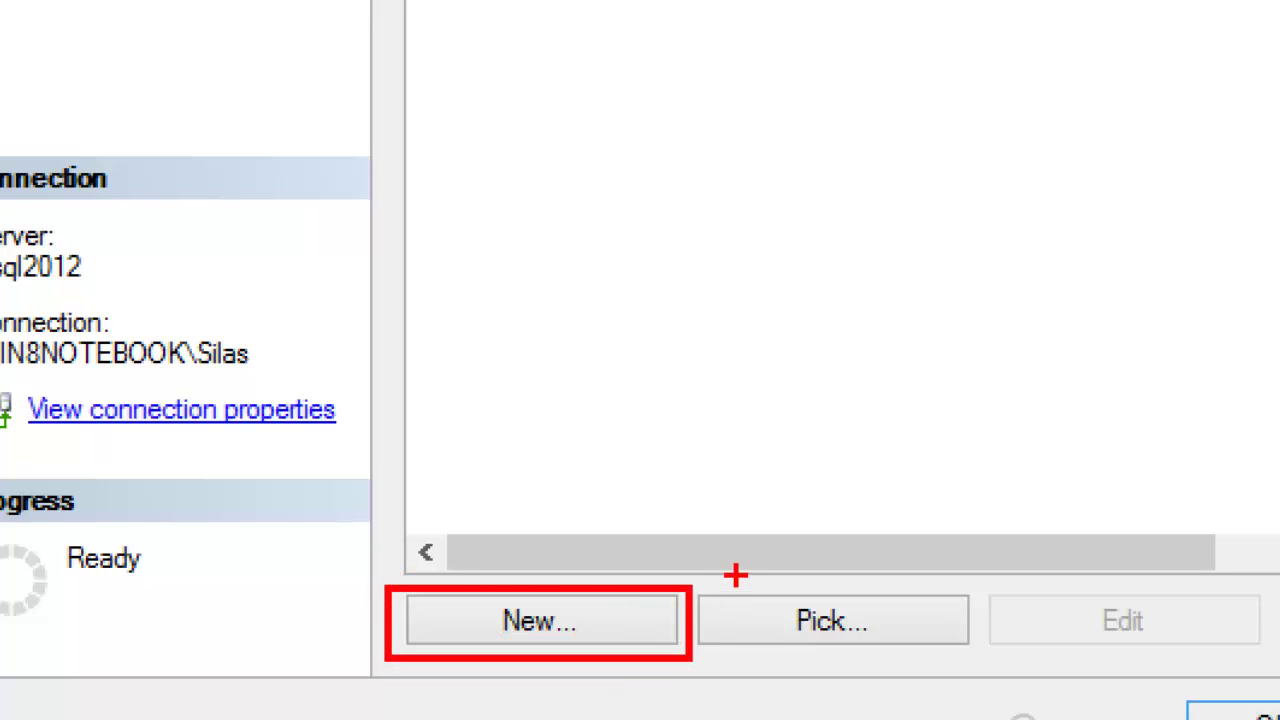
{"action": "mouse_move", "coordinate": [689, 591]}
{"action": "left_mouse_down"}
{"action": "mouse_move", "coordinate": [825, 642]}
{"action": "mouse_move", "coordinate": [985, 637]}
{"action": "mouse_move", "coordinate": [985, 661]}
{"action": "left_mouse_up"}
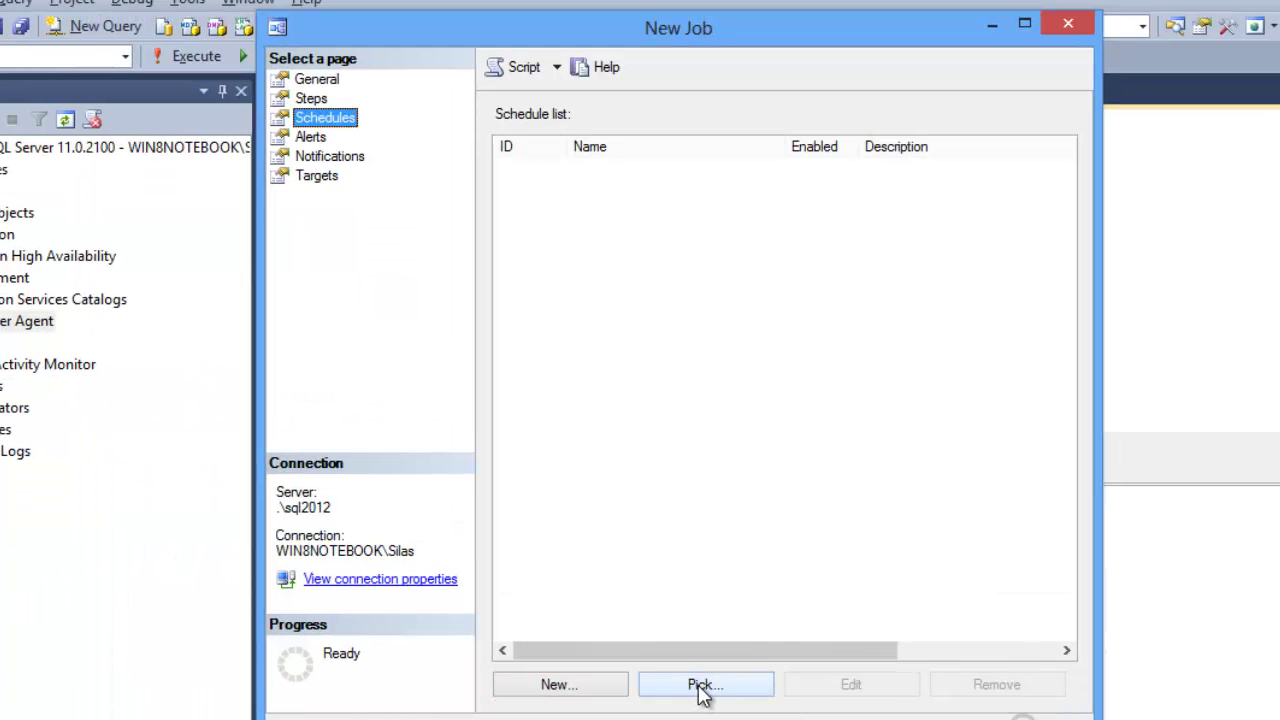
{"action": "left_click", "coordinate": [703, 688]}
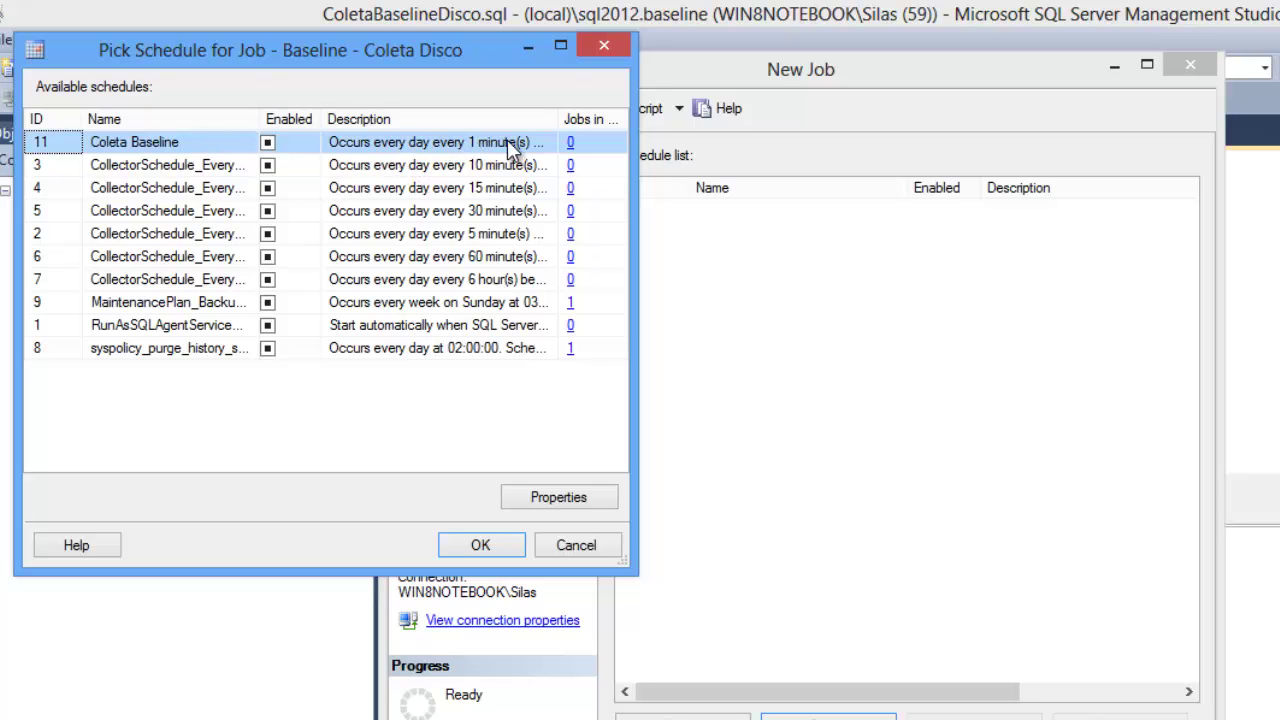
{"action": "left_click", "coordinate": [479, 547]}
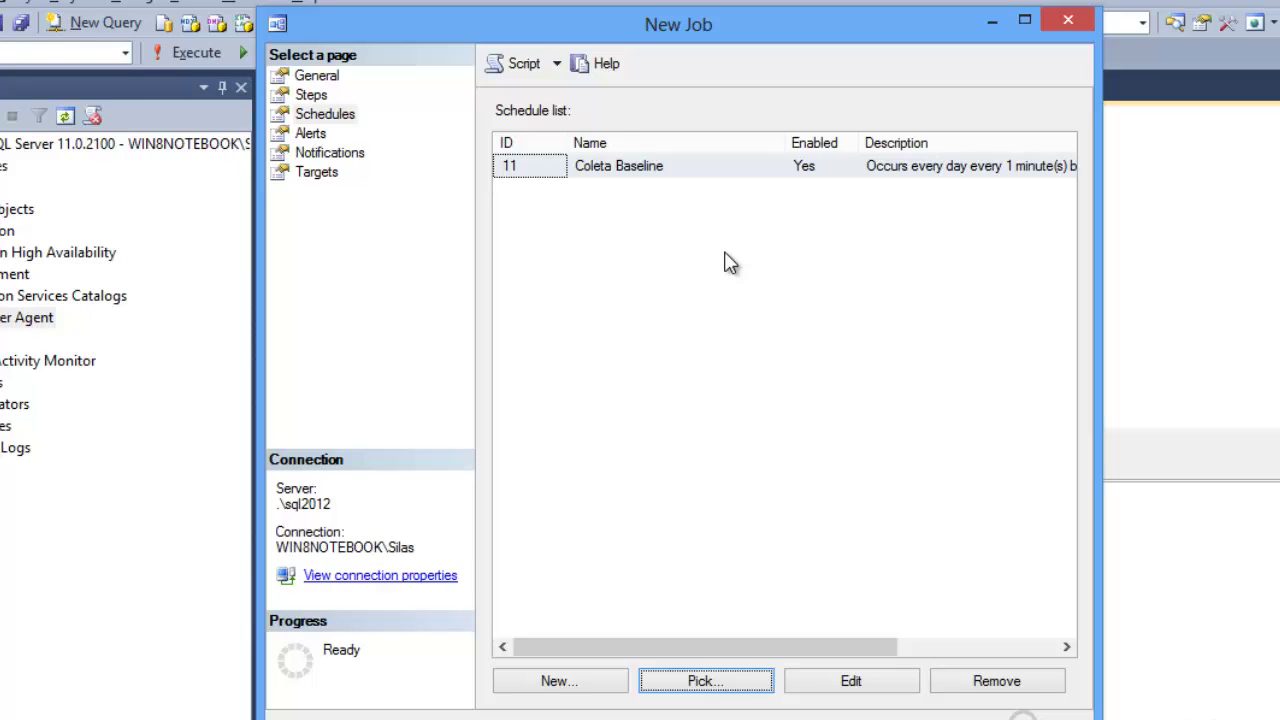
Step: Set the job to e-mail the chosen operator when the job fails, then save the job
{"action": "left_click", "coordinate": [330, 154]}
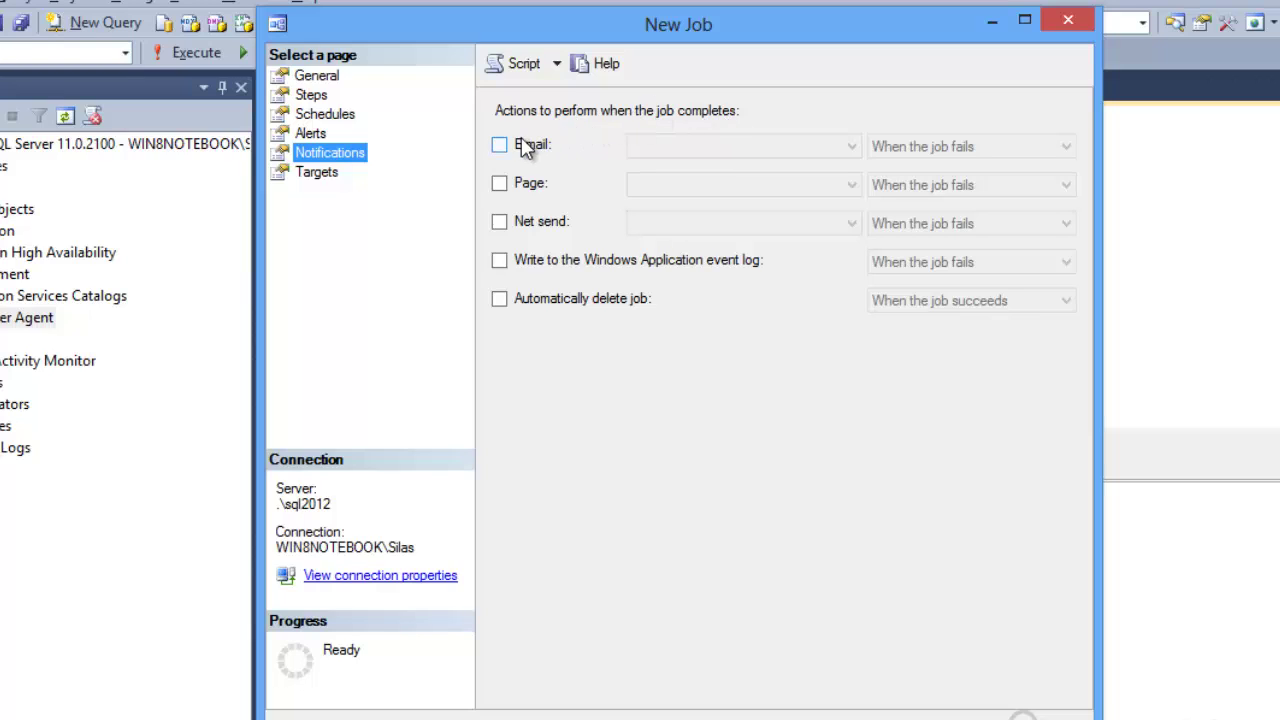
{"action": "left_click", "coordinate": [503, 147]}
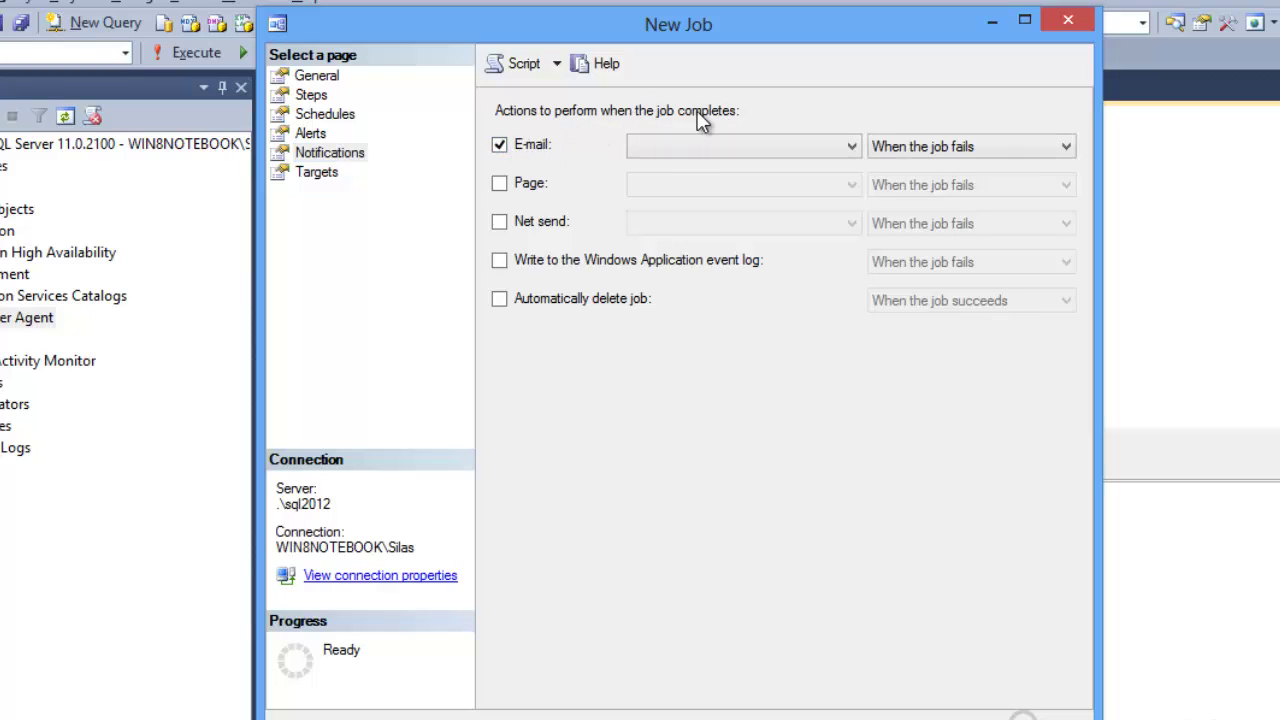
{"action": "left_click", "coordinate": [712, 146]}
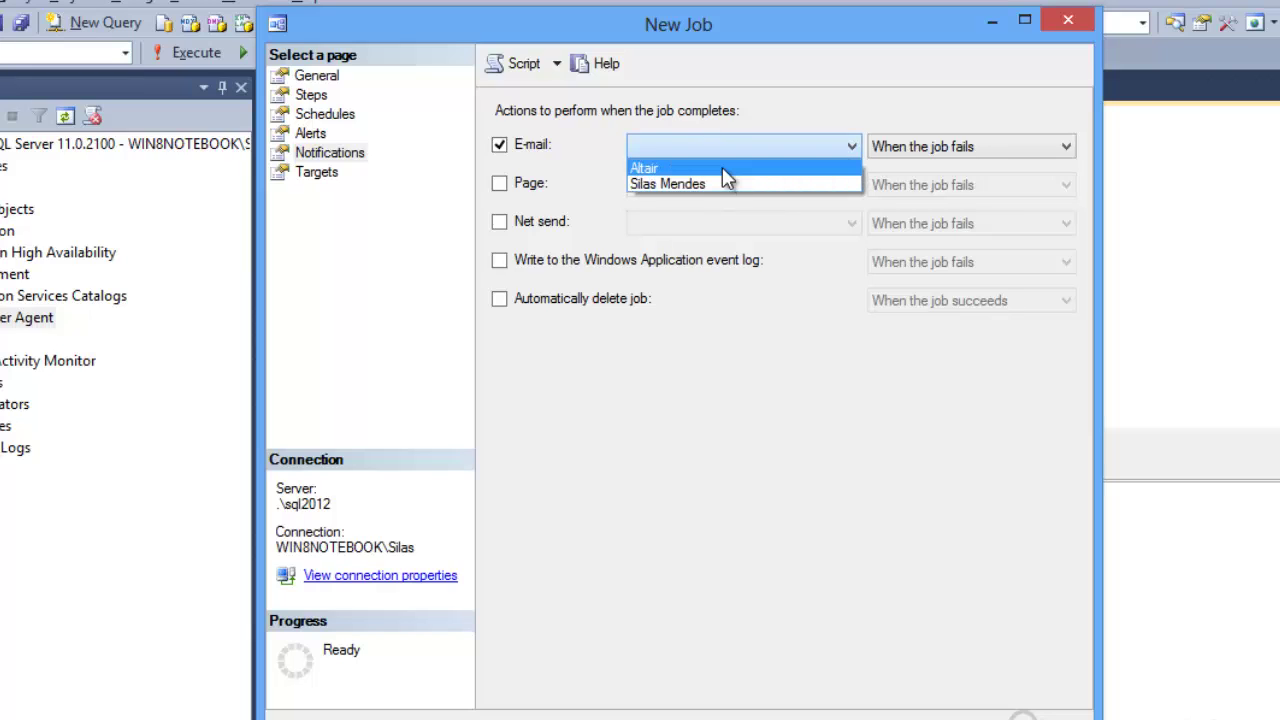
{"action": "left_click", "coordinate": [722, 168]}
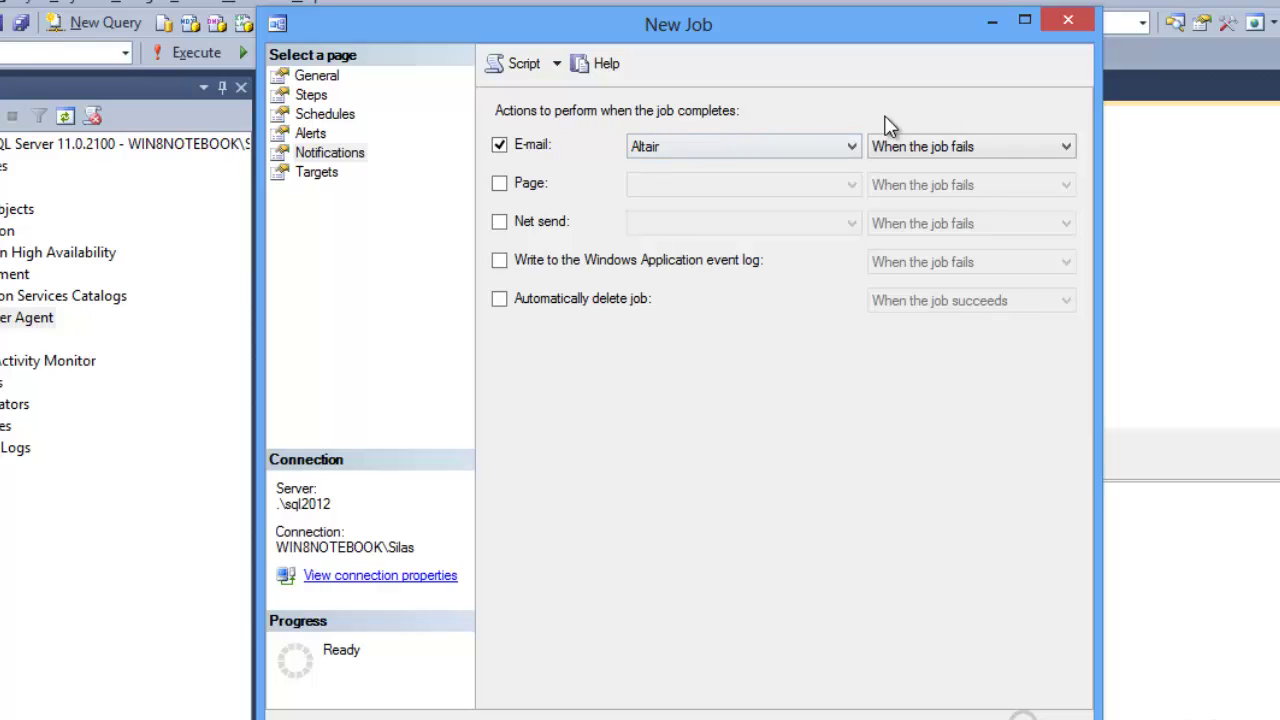
{"action": "left_click", "coordinate": [988, 146]}
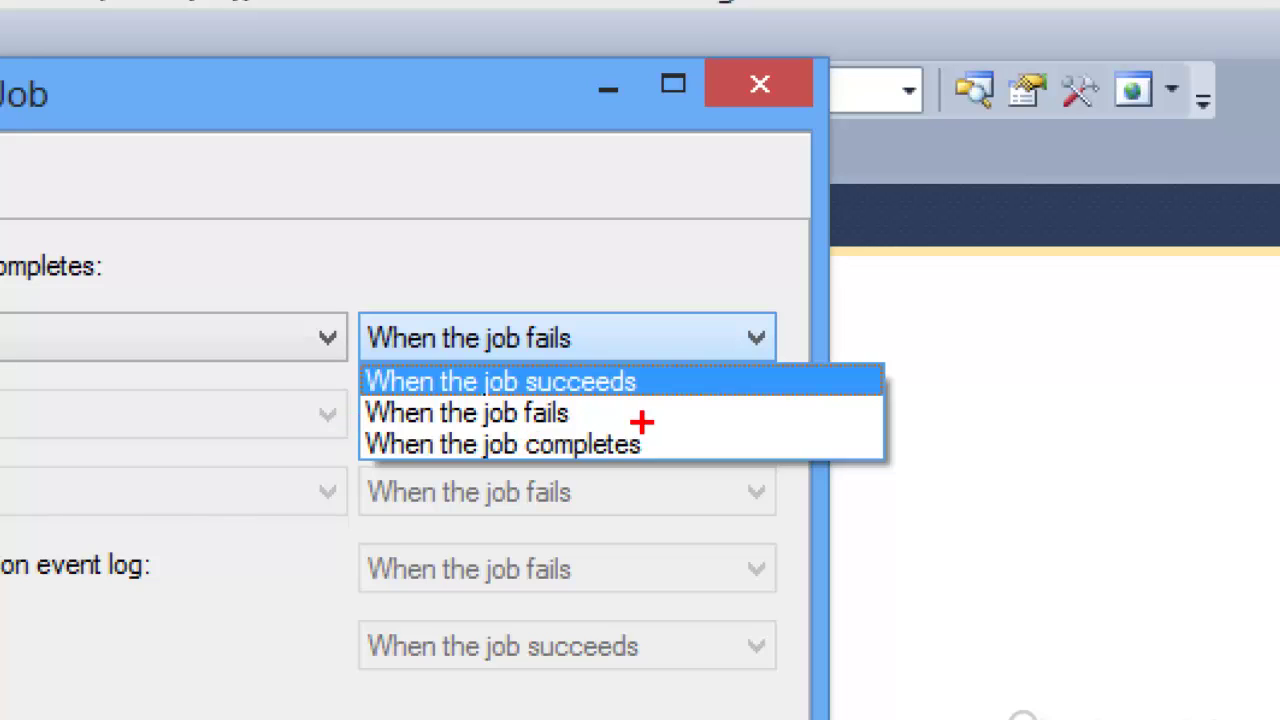
{"action": "left_click", "coordinate": [641, 418]}
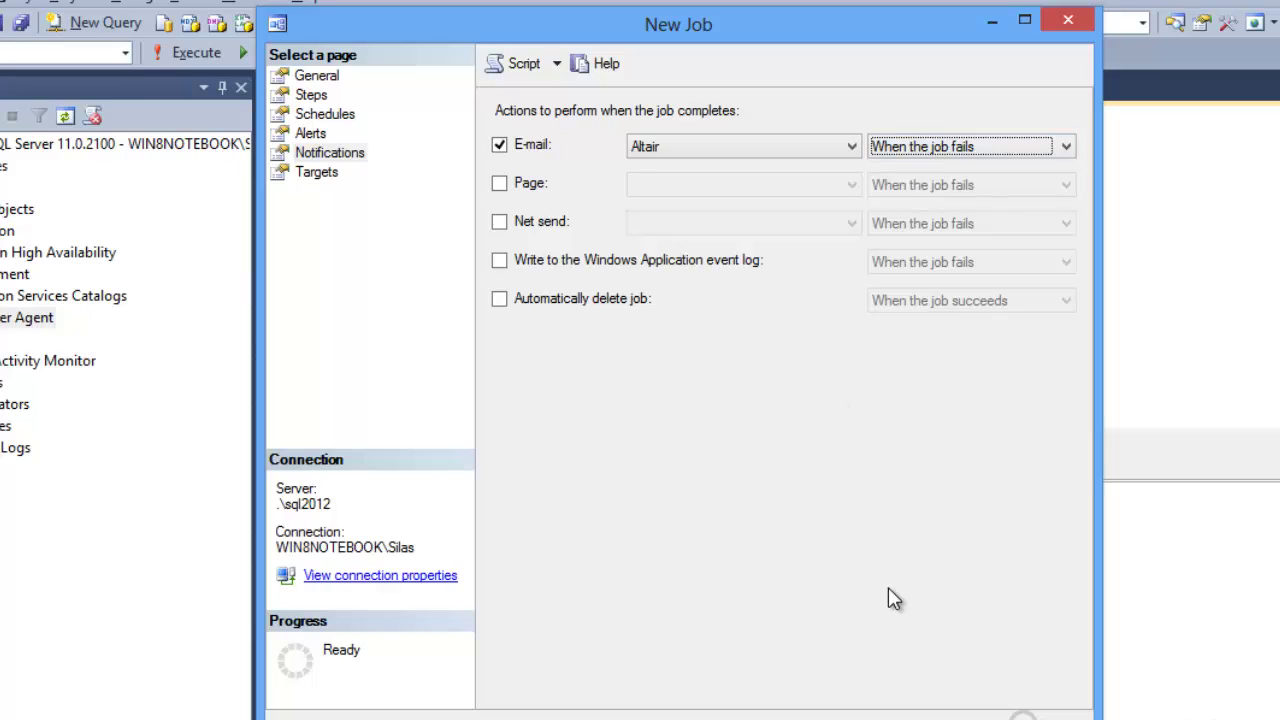
{"action": "left_click", "coordinate": [946, 719]}
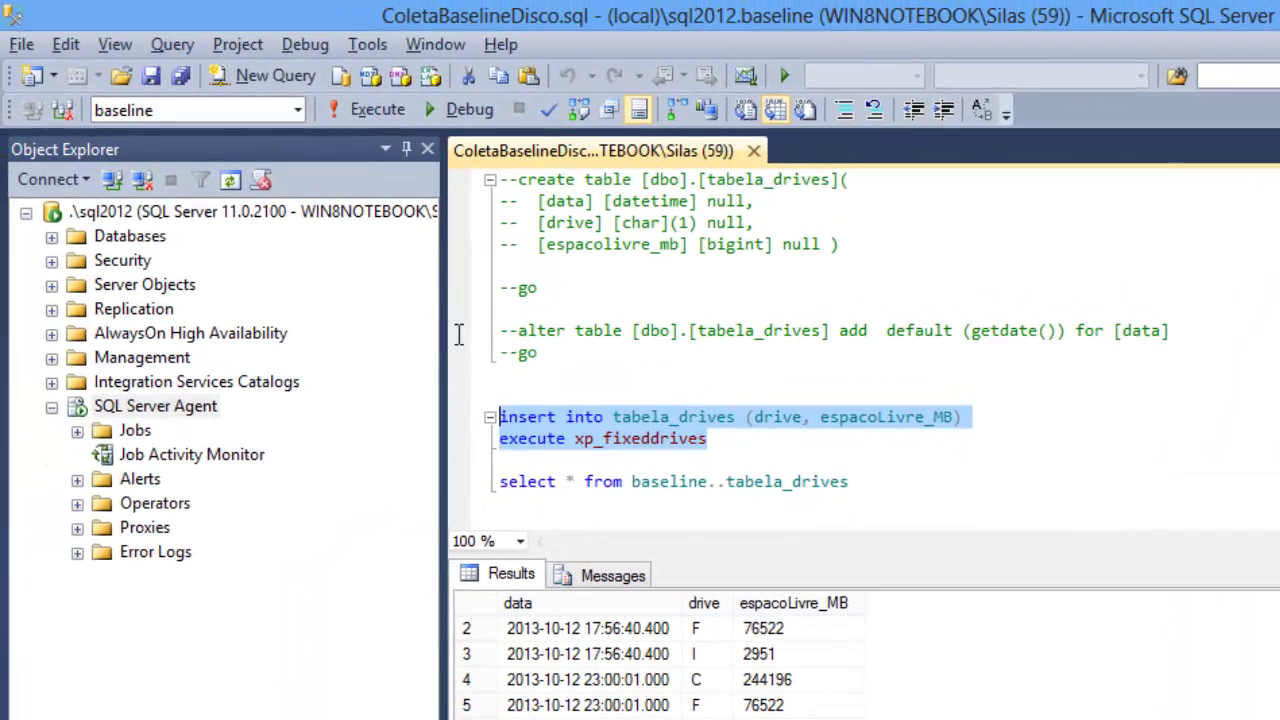
Step: Start the 'Baseline - Coleta Disco' job manually from SQL Server Agent > Jobs
{"action": "left_click", "coordinate": [77, 431]}
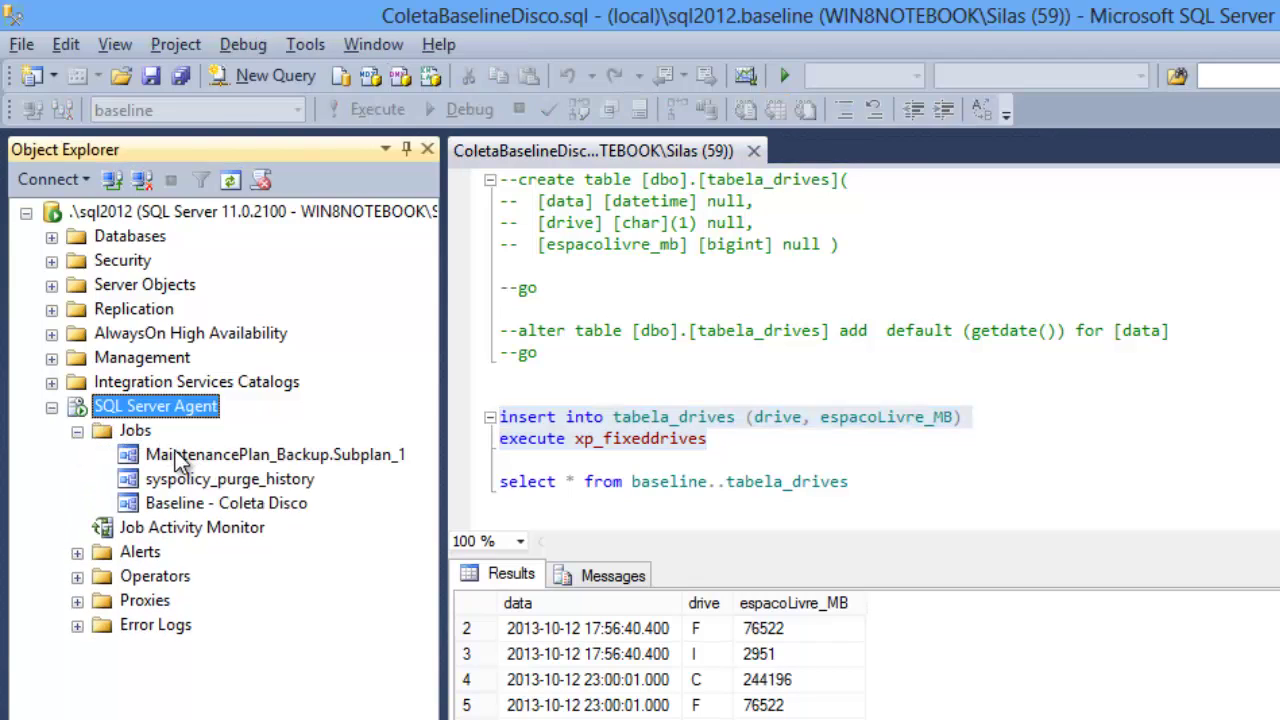
{"action": "left_click", "coordinate": [195, 503]}
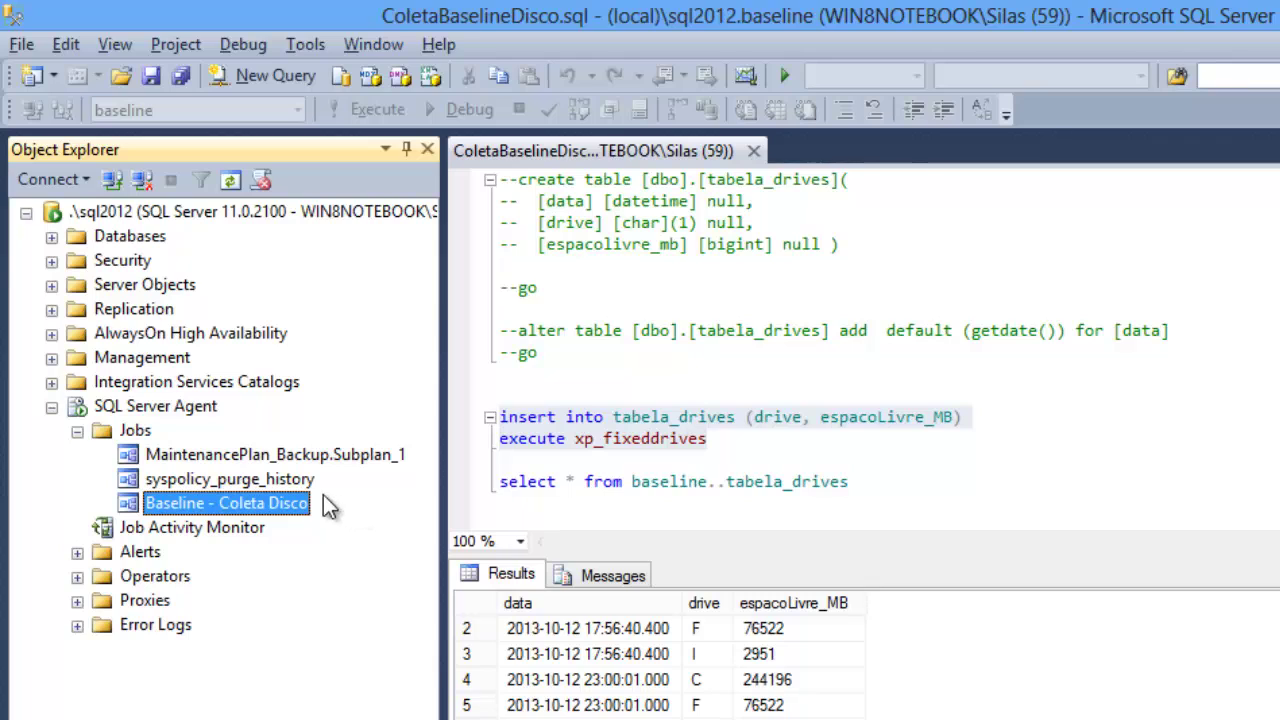
{"action": "right_click", "coordinate": [296, 512]}
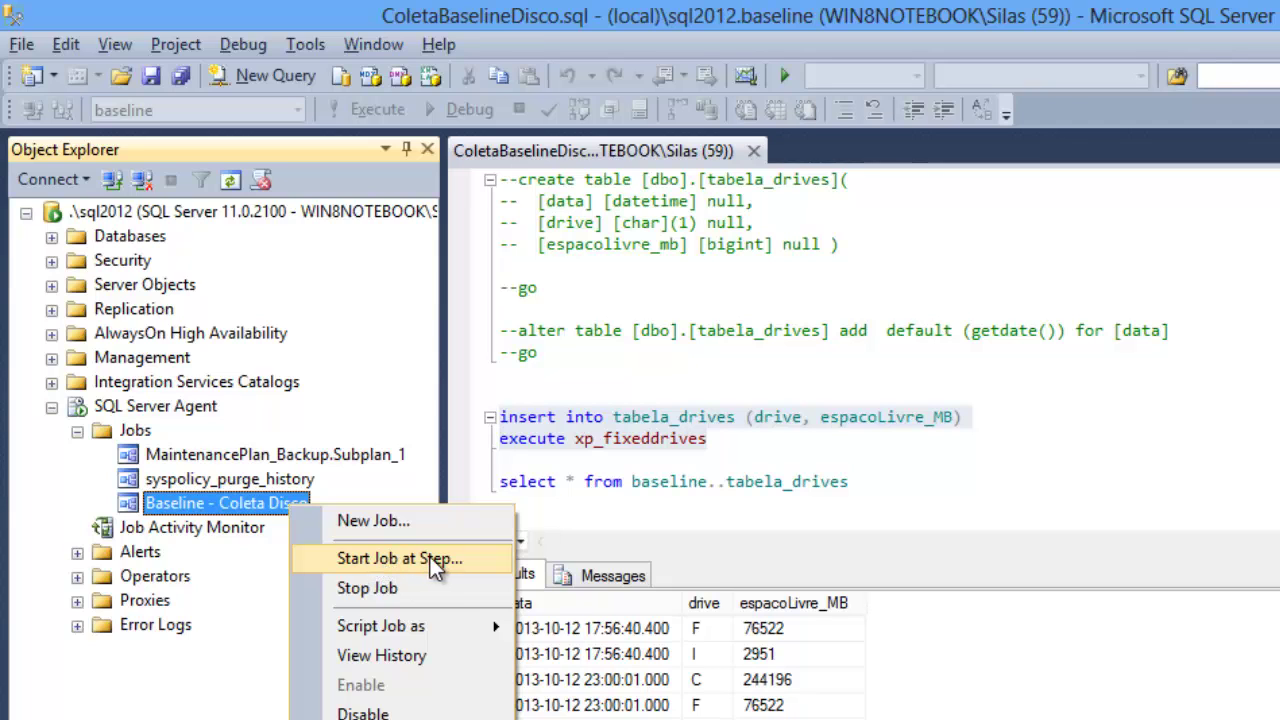
{"action": "left_click", "coordinate": [452, 558]}
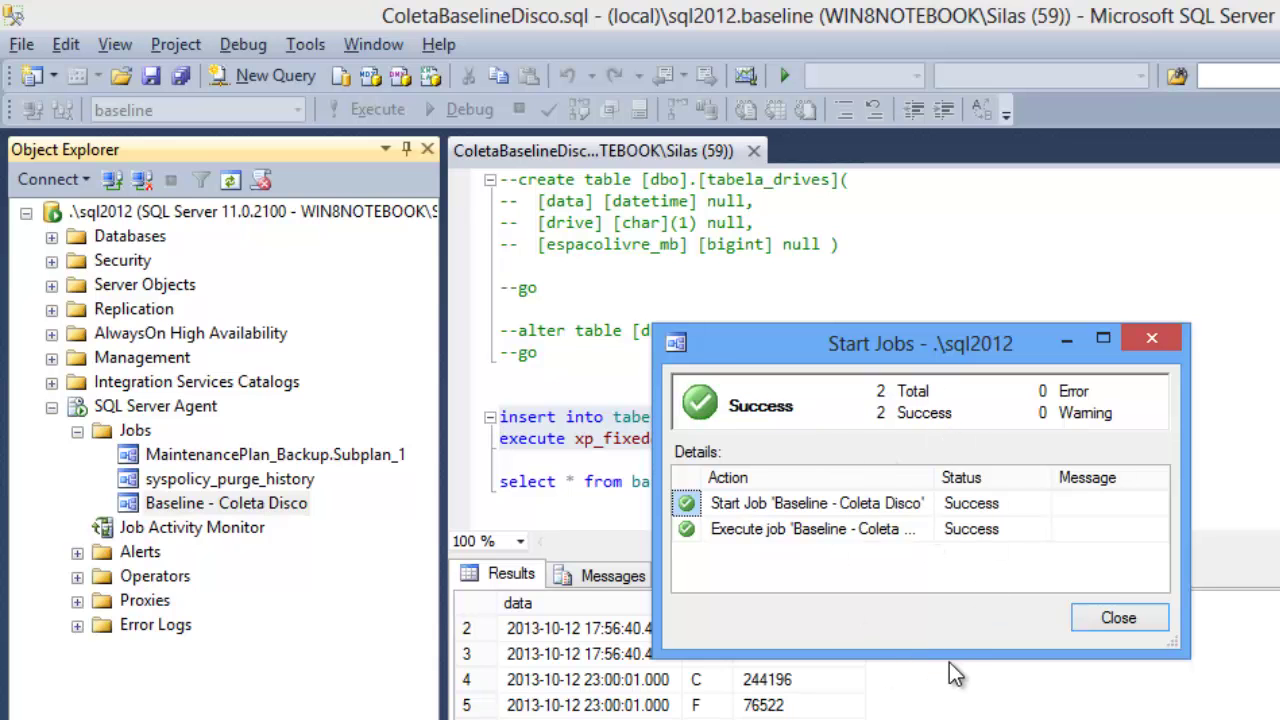
Step: Check the Execute job result in the Start Jobs dialog and close it
{"action": "left_click", "coordinate": [800, 529]}
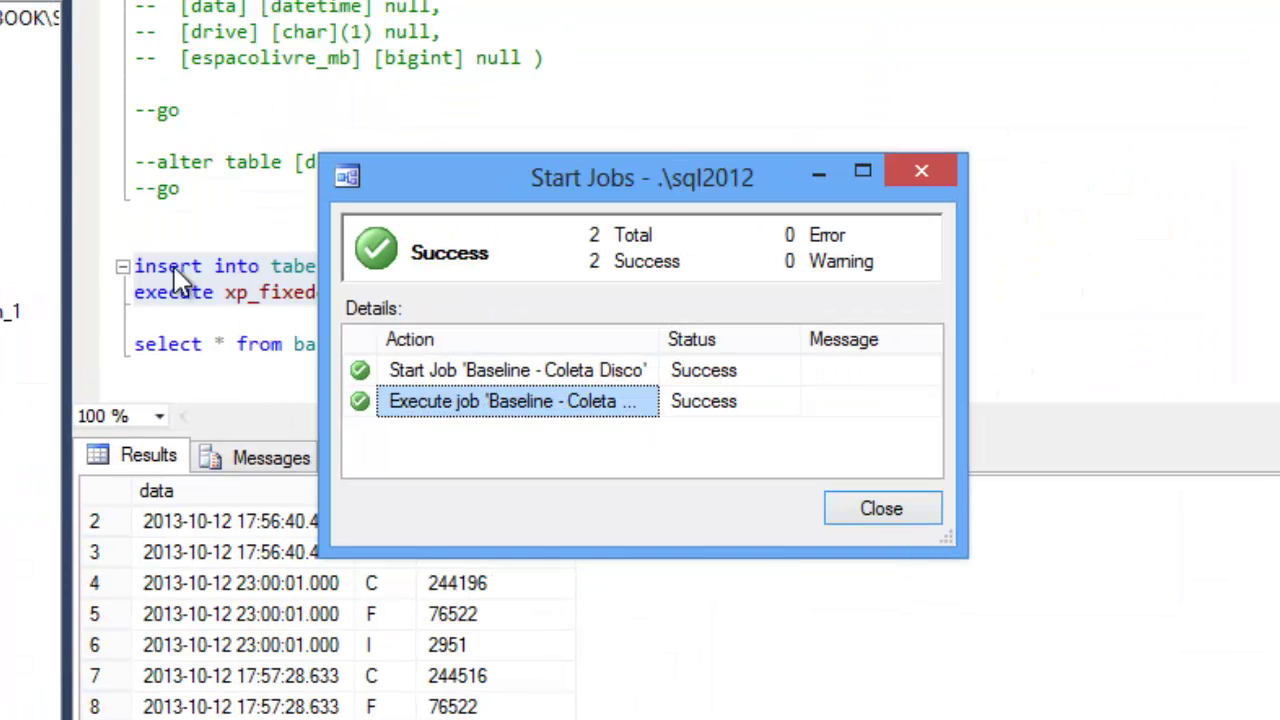
{"action": "left_click", "coordinate": [877, 512]}
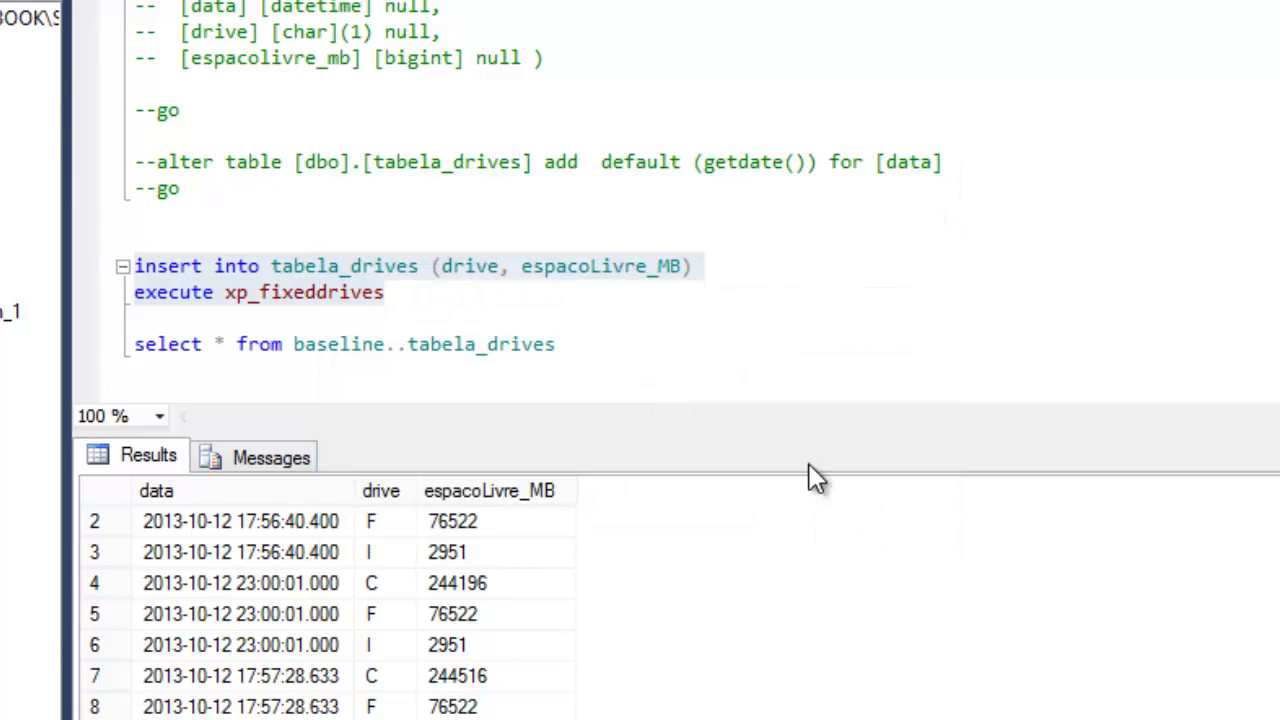
{"action": "left_click", "coordinate": [420, 290]}
Step: Run the select query on tabela_drives
{"action": "left_click", "coordinate": [588, 340]}
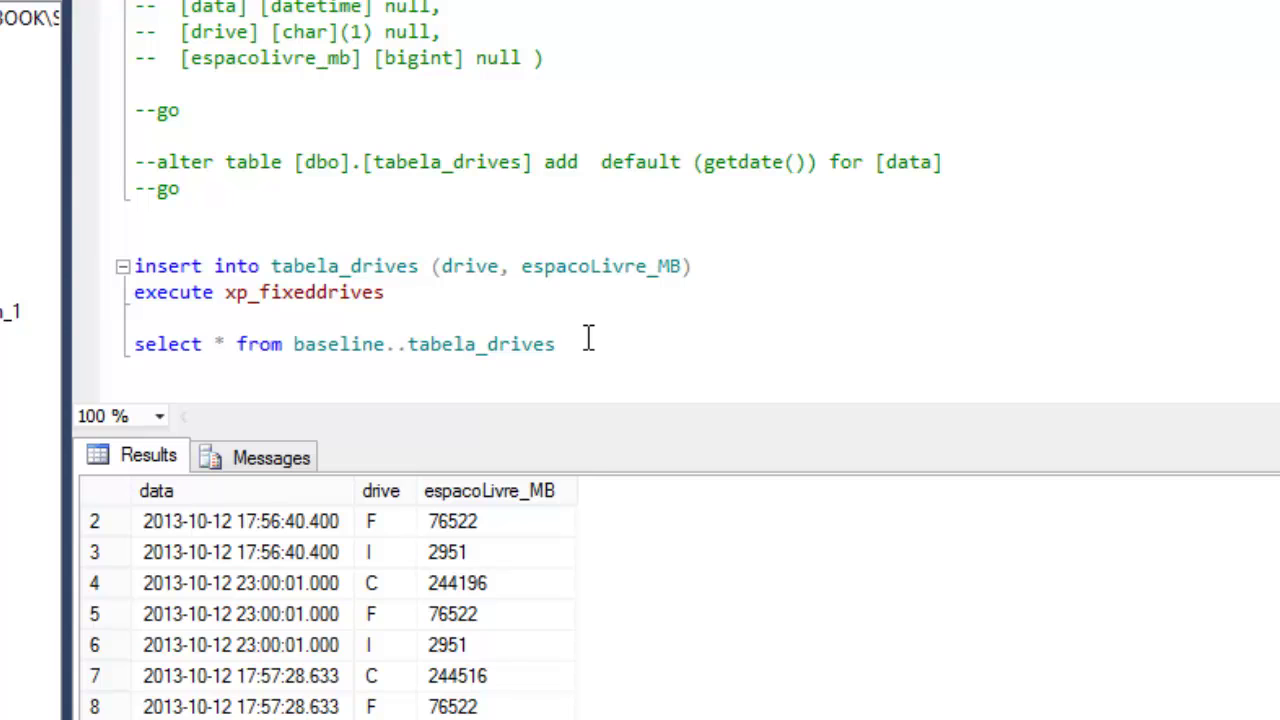
{"action": "key", "text": "shift+Home"}
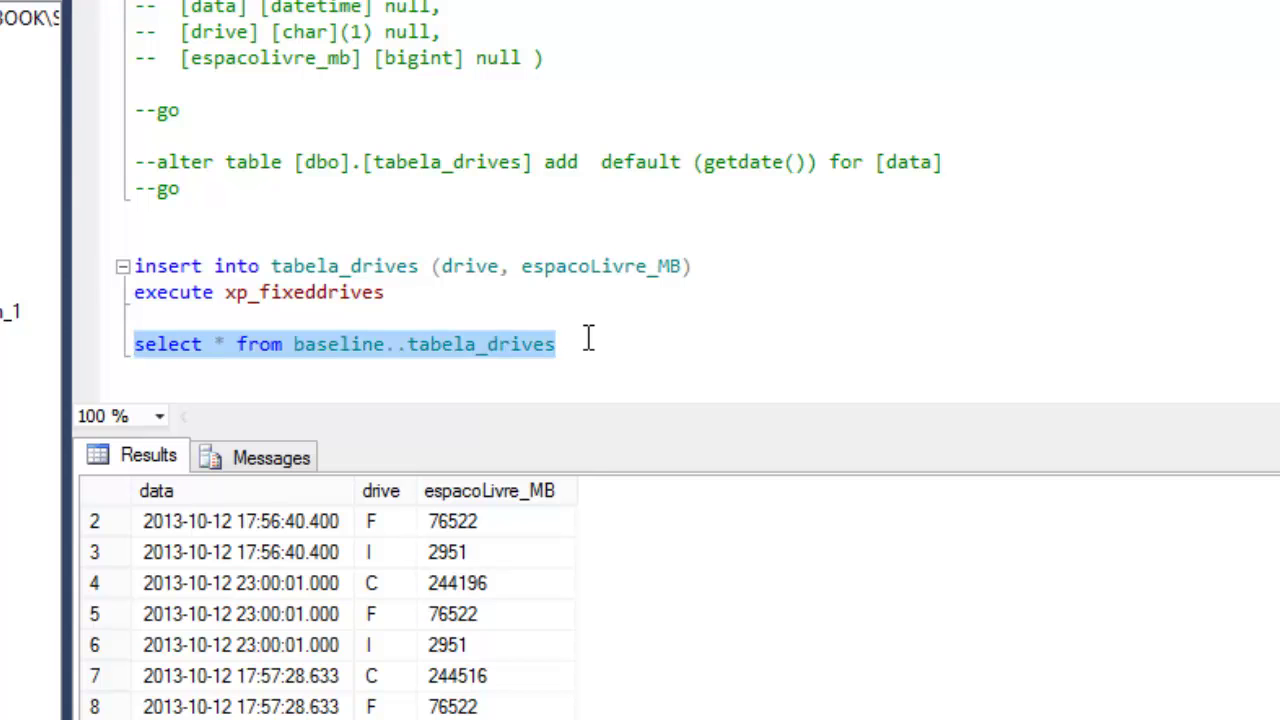
{"action": "key", "text": "F5"}
Step: Add 'order by data desc' and rerun so the 15:52:00.493 rows appear on top
{"action": "key", "text": "ctrl+Right"}
{"action": "key", "text": "ctrl+Right"}
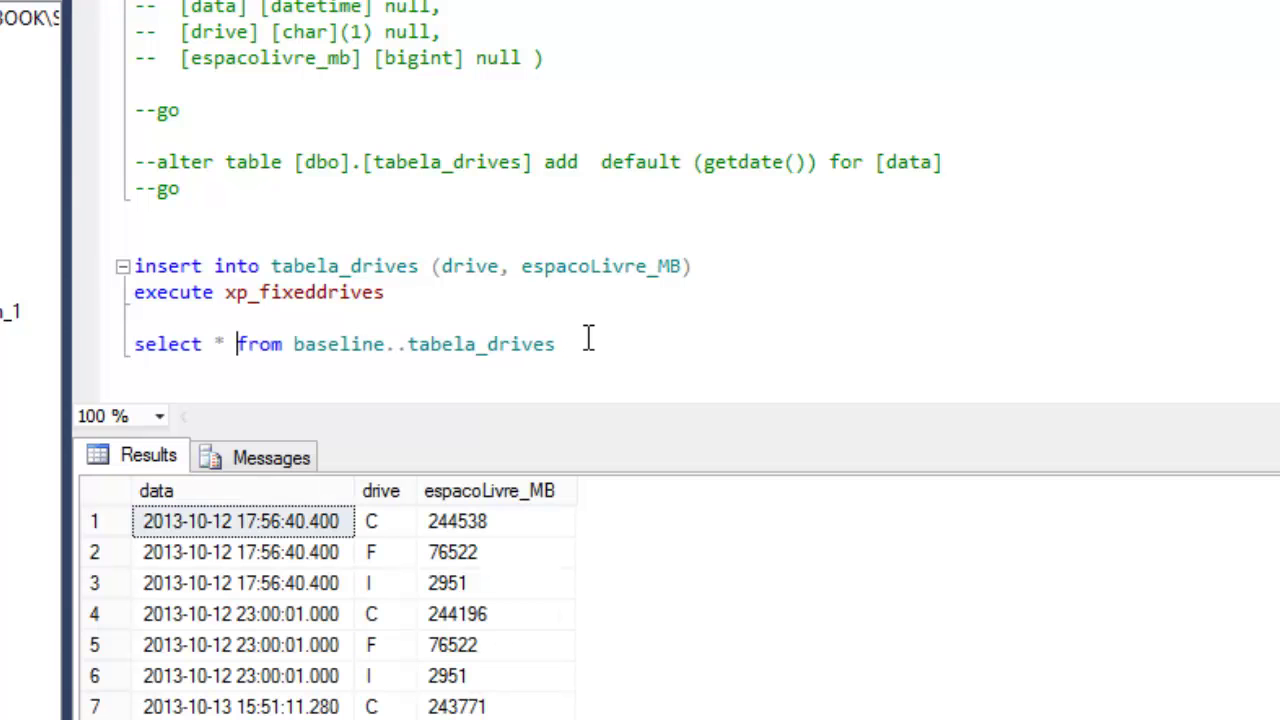
{"action": "key", "text": "Return"}
{"action": "key", "text": "Return"}
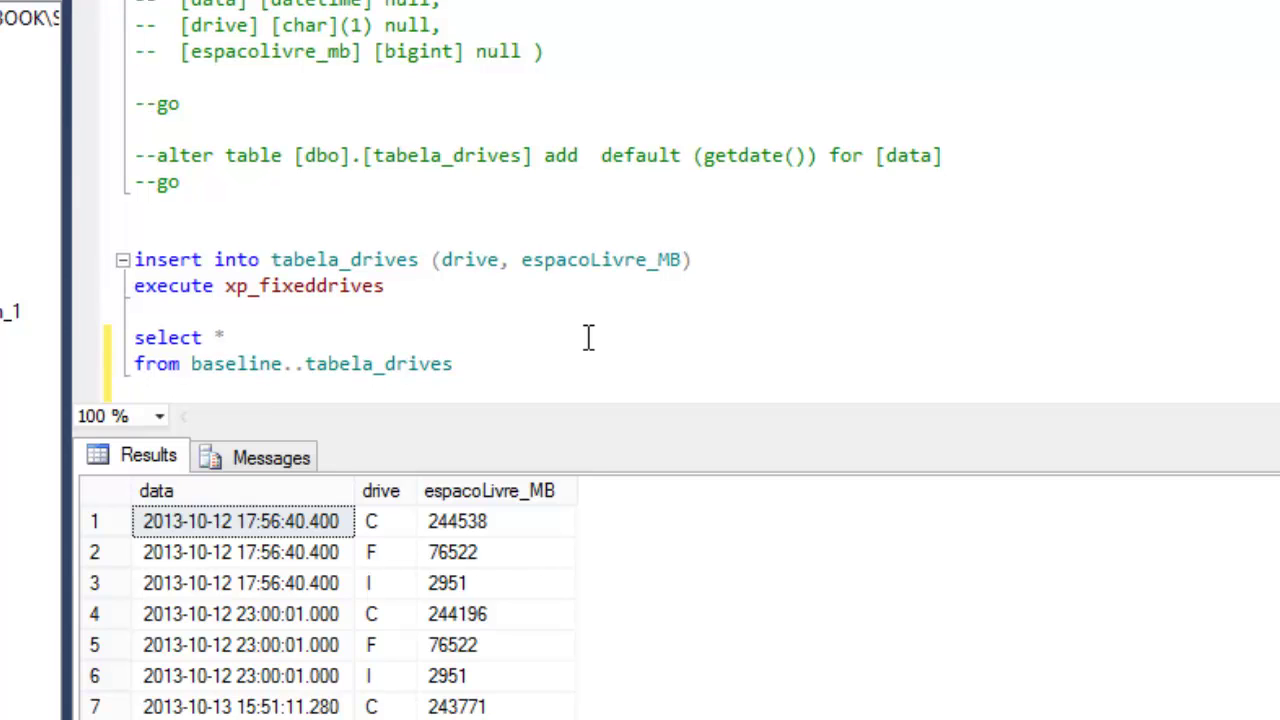
{"action": "type", "text": "order by "}
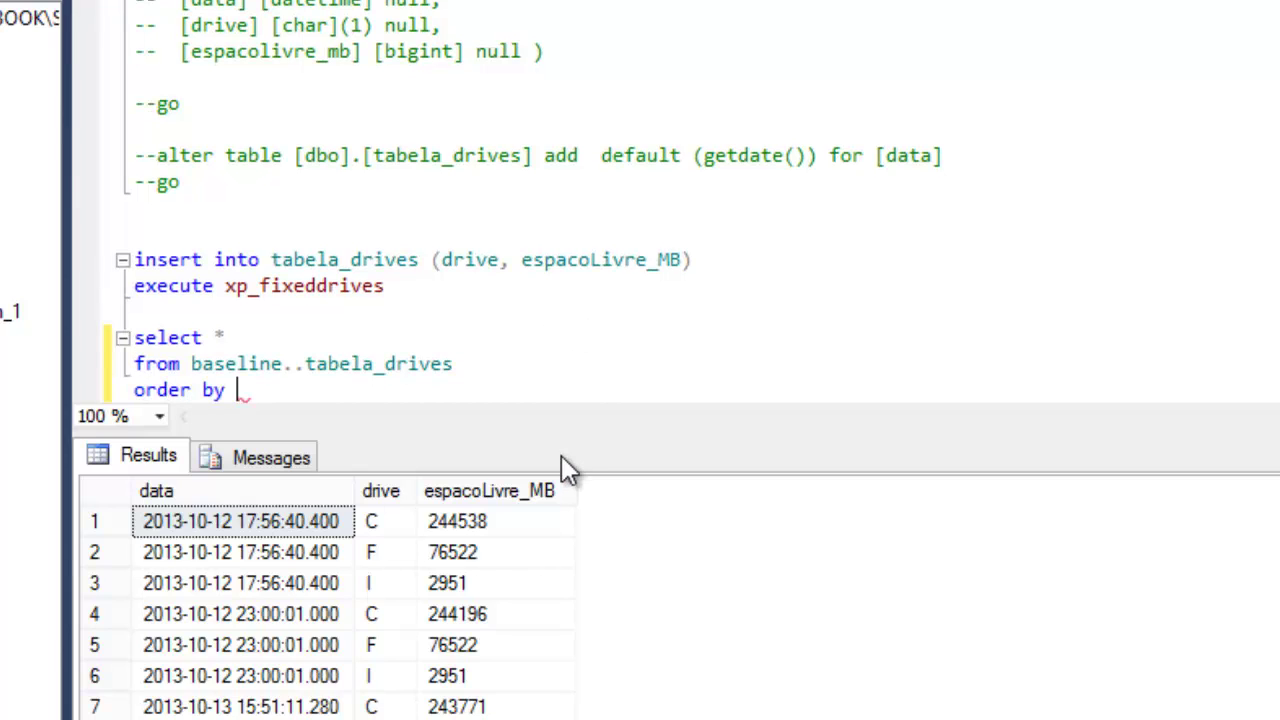
{"action": "type", "text": "data"}
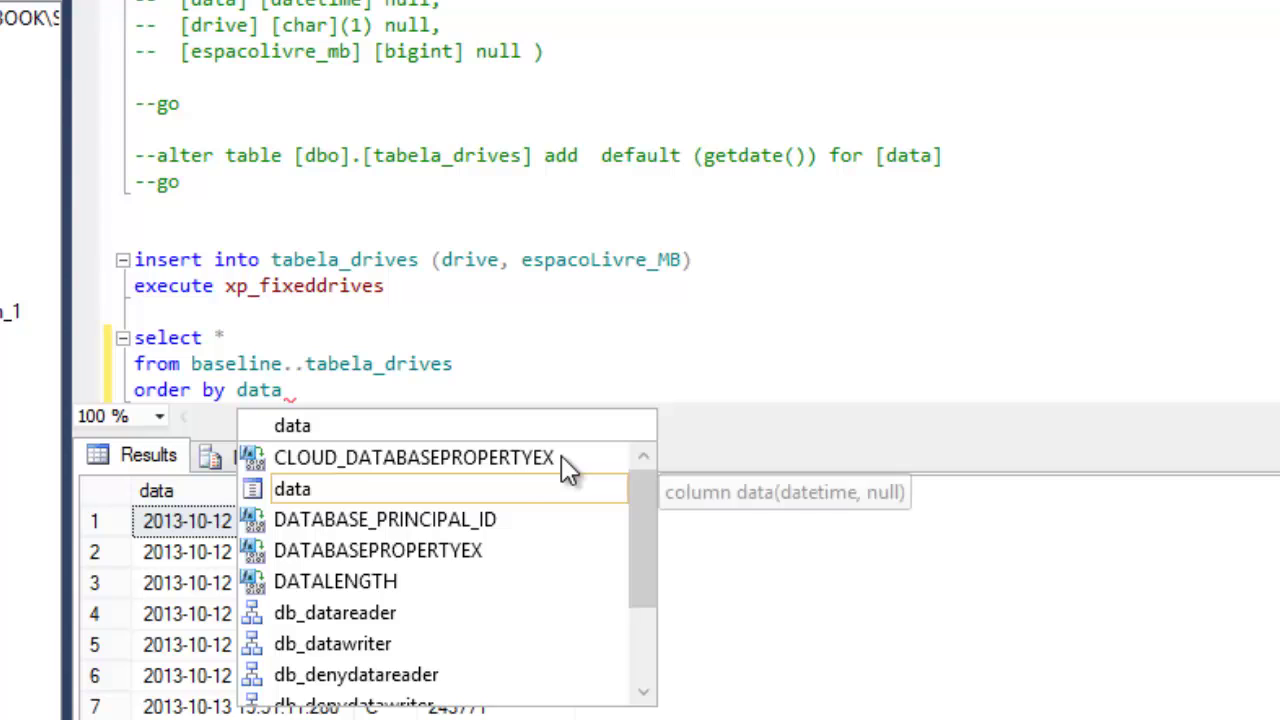
{"action": "type", "text": " desc"}
{"action": "key", "text": "shift+Up"}
{"action": "key", "text": "shift+Up"}
{"action": "key", "text": "shift+Up"}
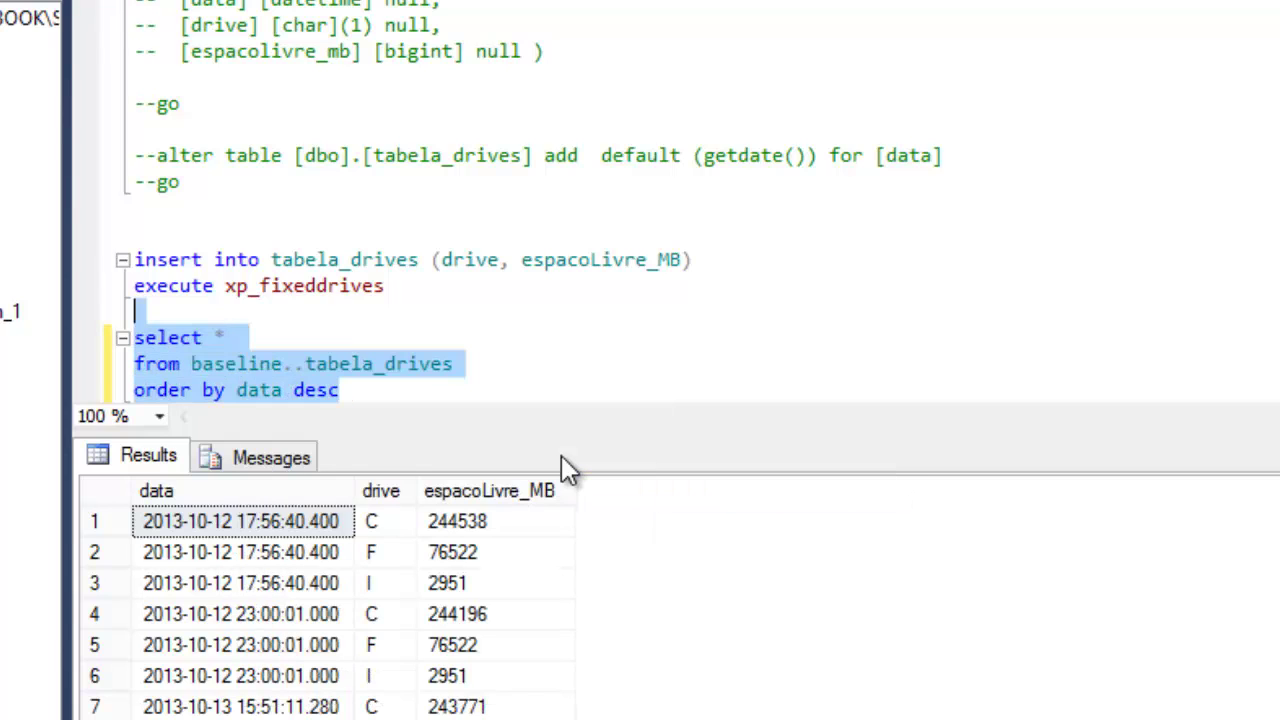
{"action": "key", "text": "F5"}
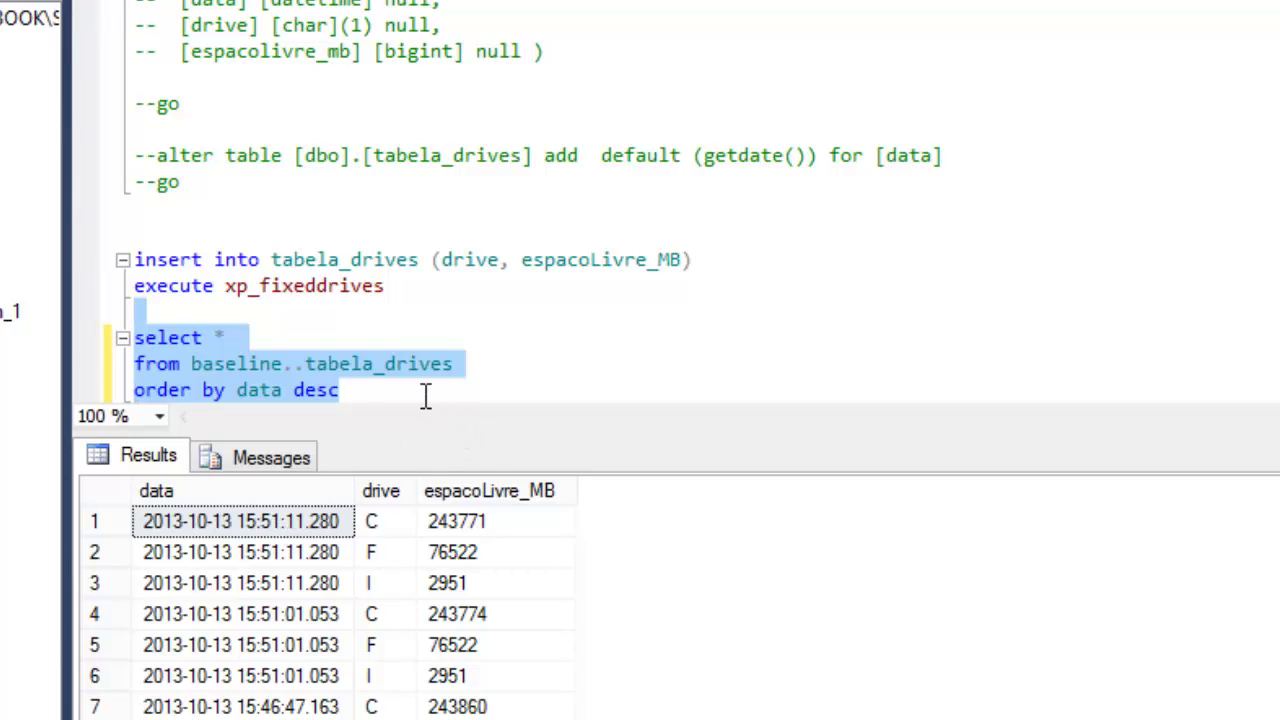
{"action": "left_click_drag", "start_coordinate": [425, 395], "coordinate": [130, 343]}
{"action": "key", "text": "F5"}
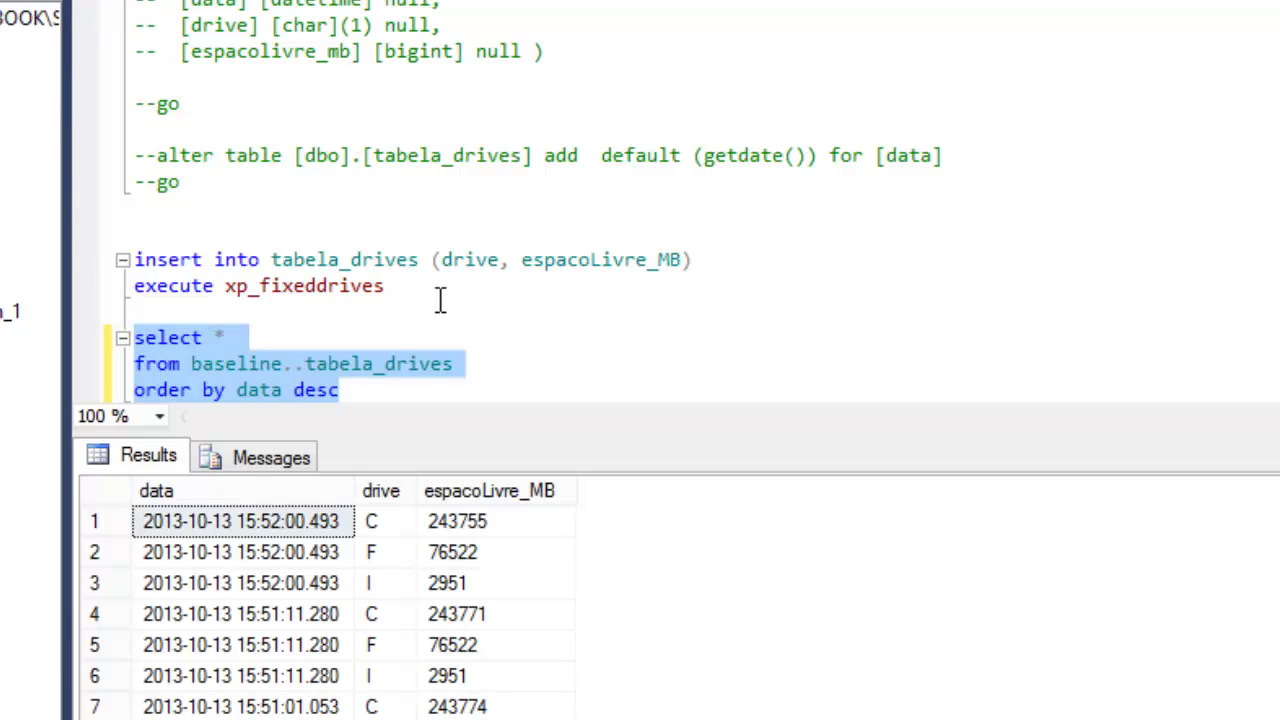
{"action": "left_click_drag", "start_coordinate": [464, 581], "coordinate": [197, 527]}
{"action": "left_click", "coordinate": [258, 528]}
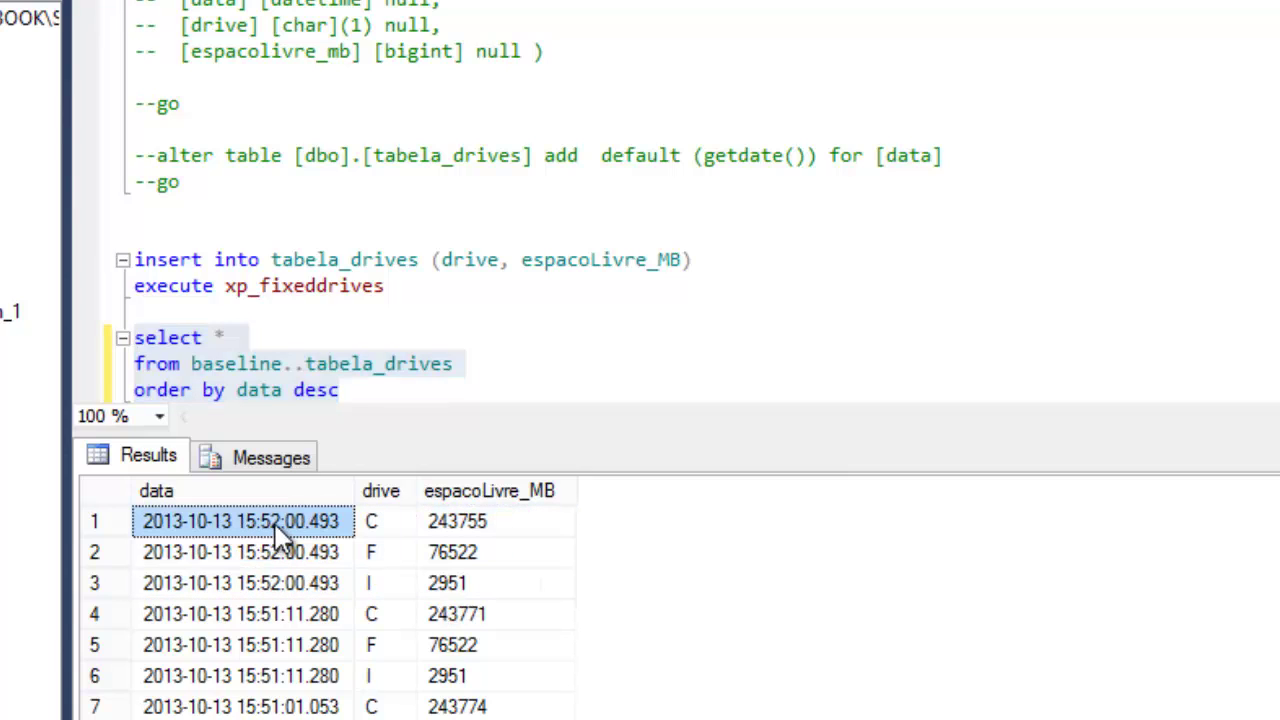
Step: Review the insert and select statements, then switch to the PowerPoint slideshow
{"action": "left_click", "coordinate": [400, 397]}
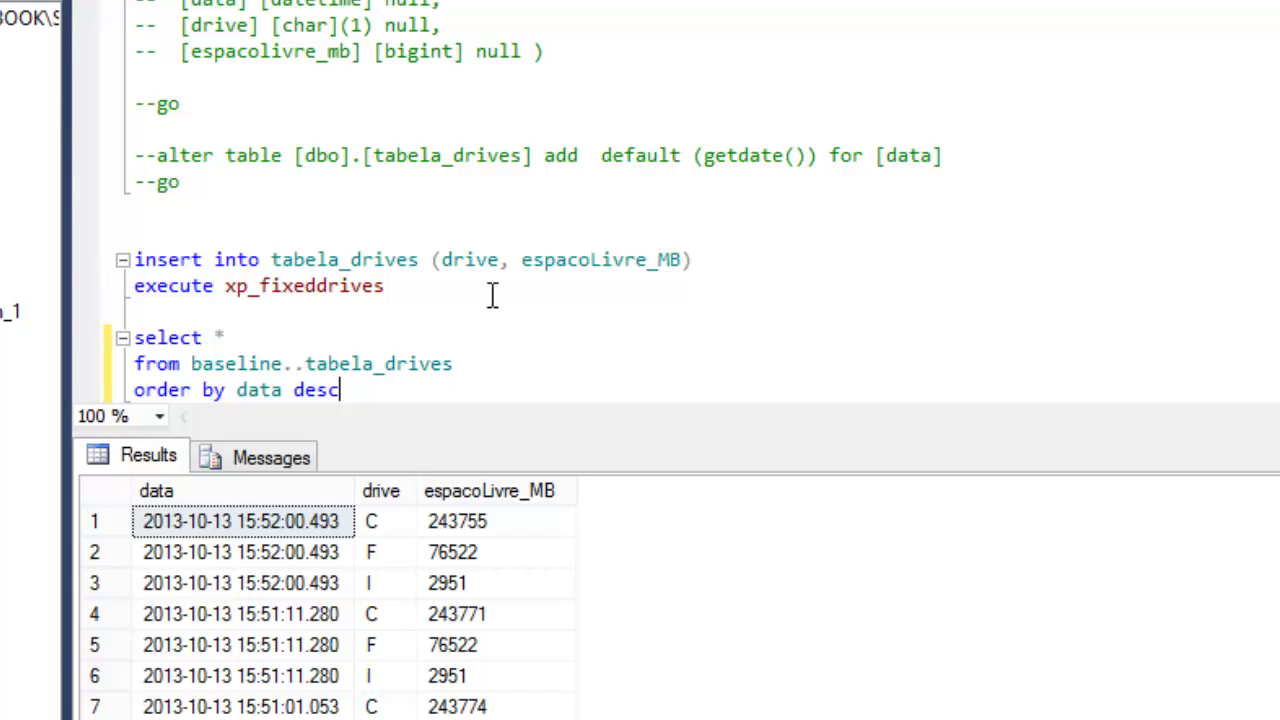
{"action": "left_click_drag", "start_coordinate": [437, 286], "coordinate": [134, 260]}
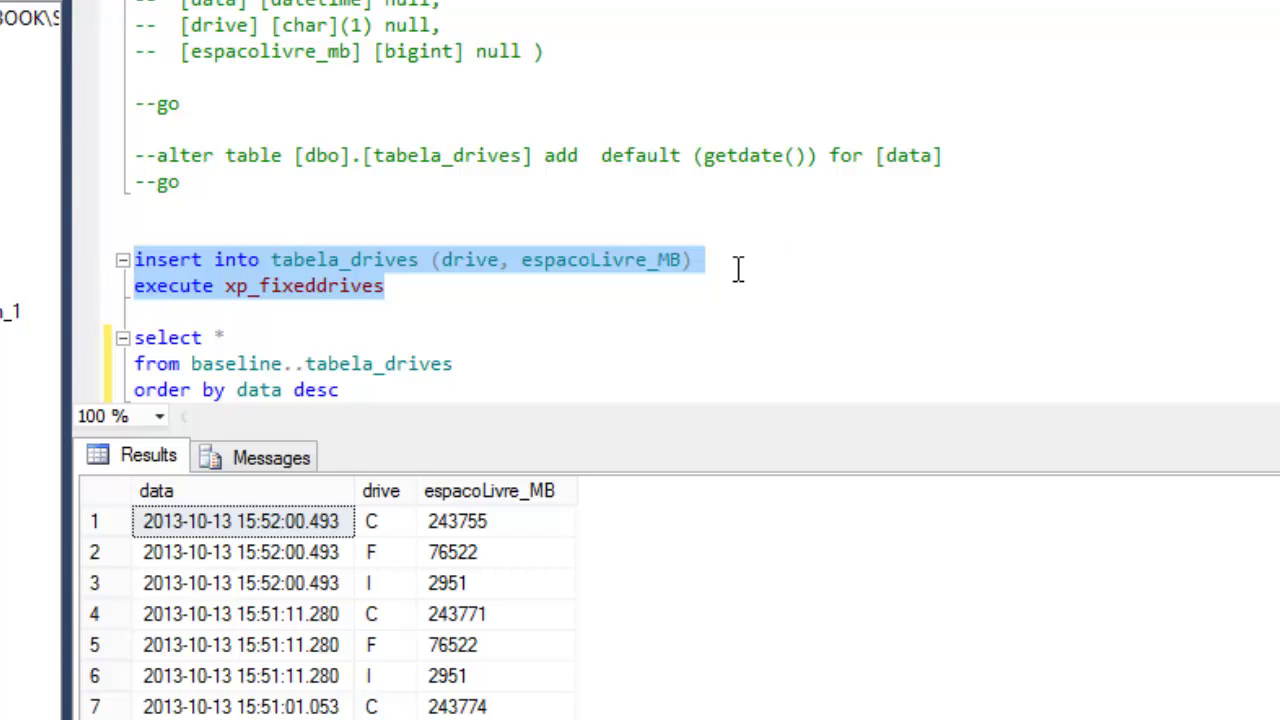
{"action": "left_click", "coordinate": [409, 388]}
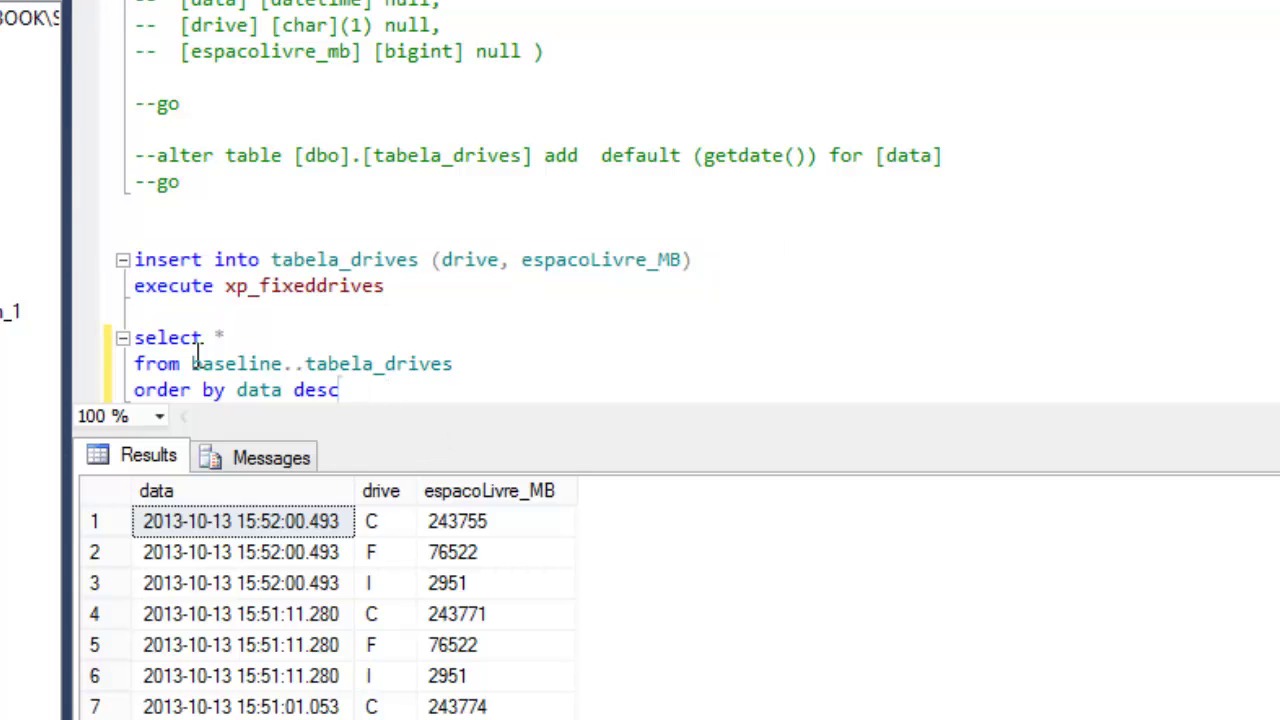
{"action": "left_click", "coordinate": [136, 338], "text": "shift"}
{"action": "left_click", "coordinate": [383, 392]}
{"action": "key", "text": "alt+Tab"}
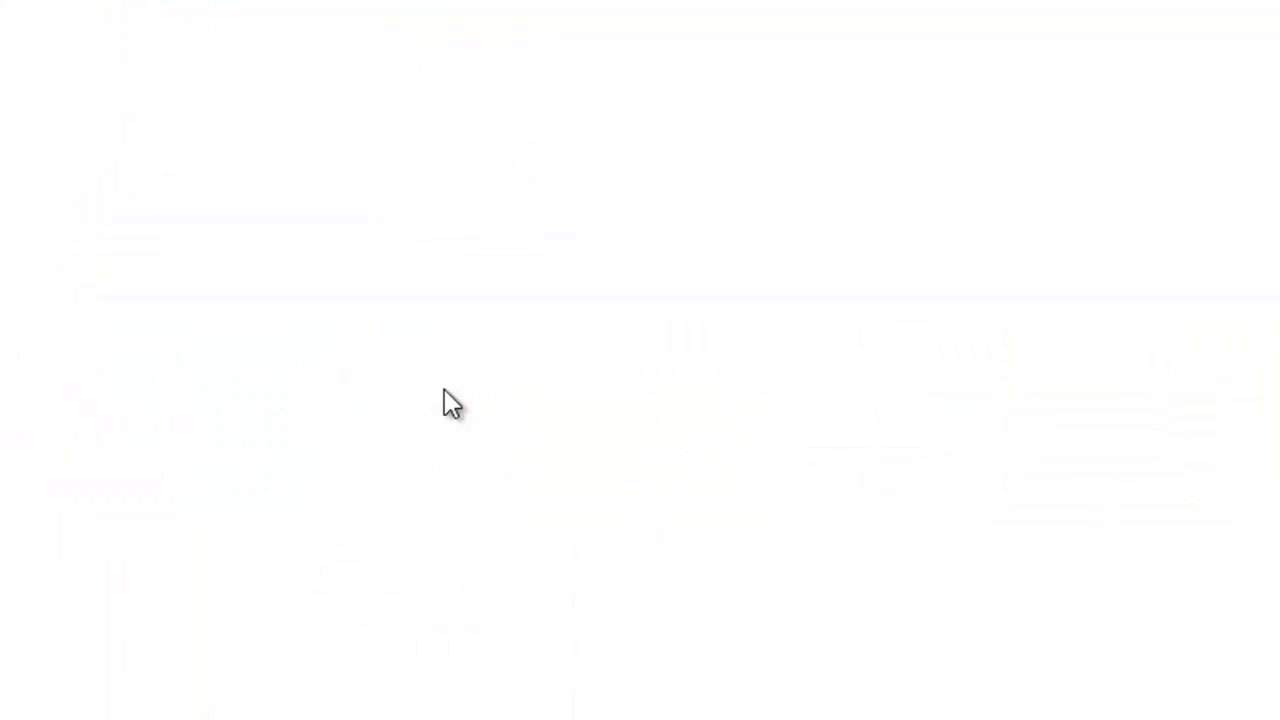